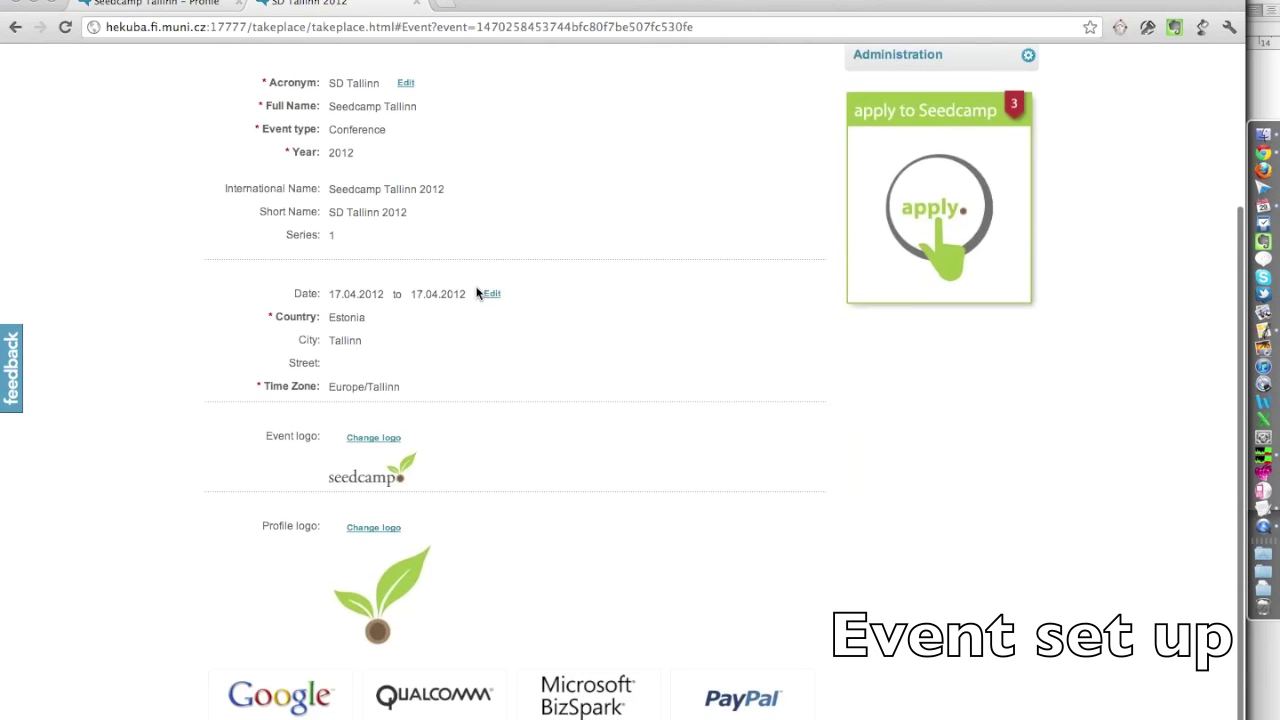
# - Set both the event's start date and end date to 18.04.2012 and save the settings
pyautogui.click(491, 295)
pyautogui.click(424, 298)
pyautogui.click(421, 414)
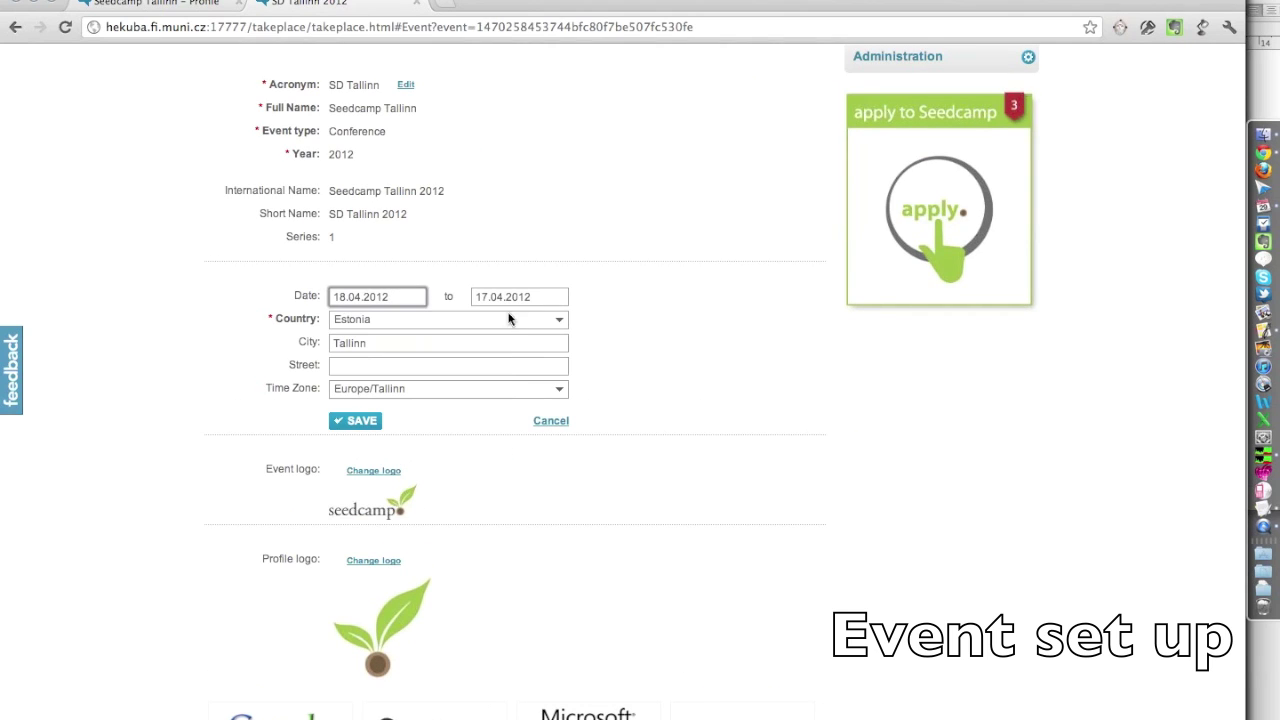
pyautogui.click(520, 297)
pyautogui.click(558, 409)
pyautogui.click(370, 427)
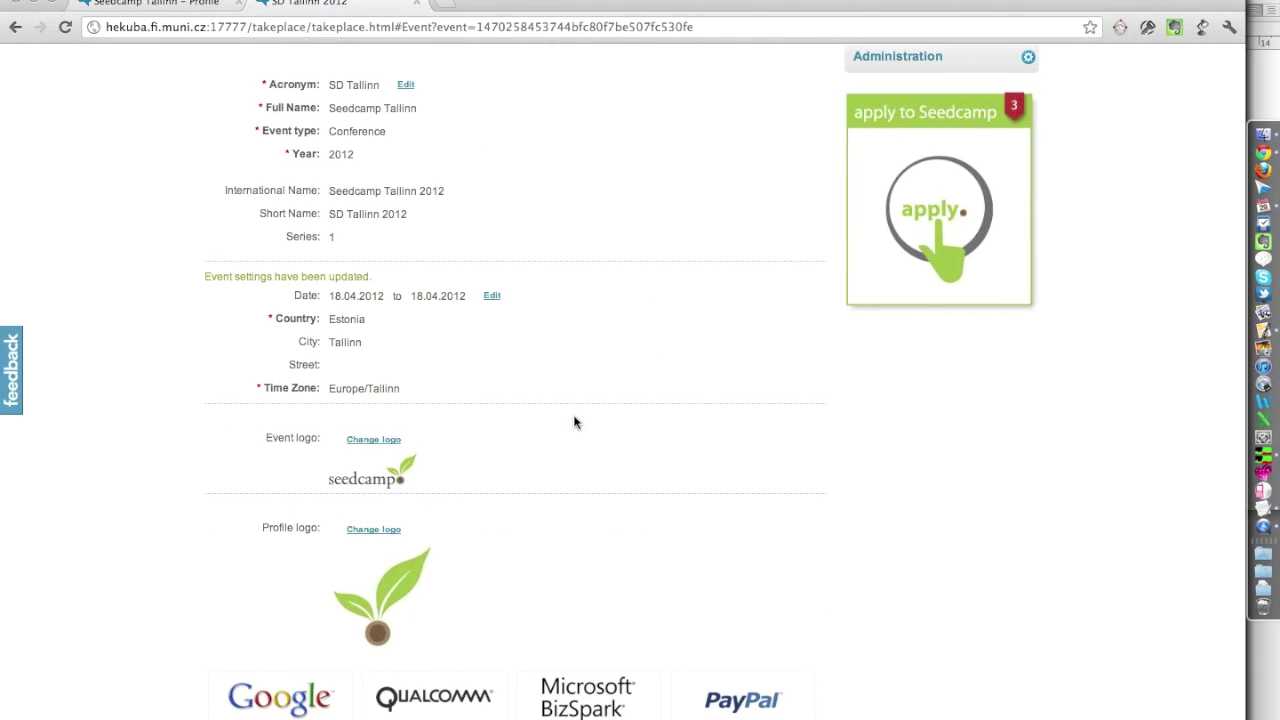
# - Add the line "Seedcamp ROCKS!" at the start of the description in the event details and save it
pyautogui.scroll(3, 426, 610)
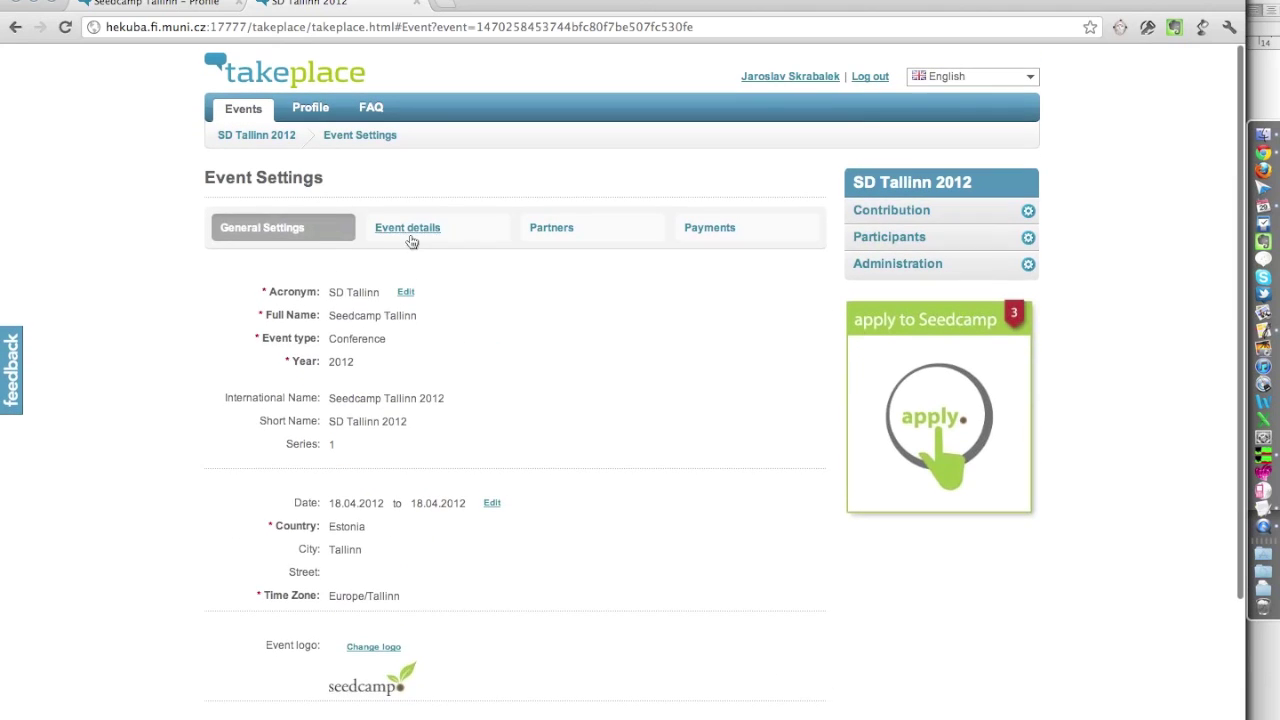
pyautogui.click(412, 244)
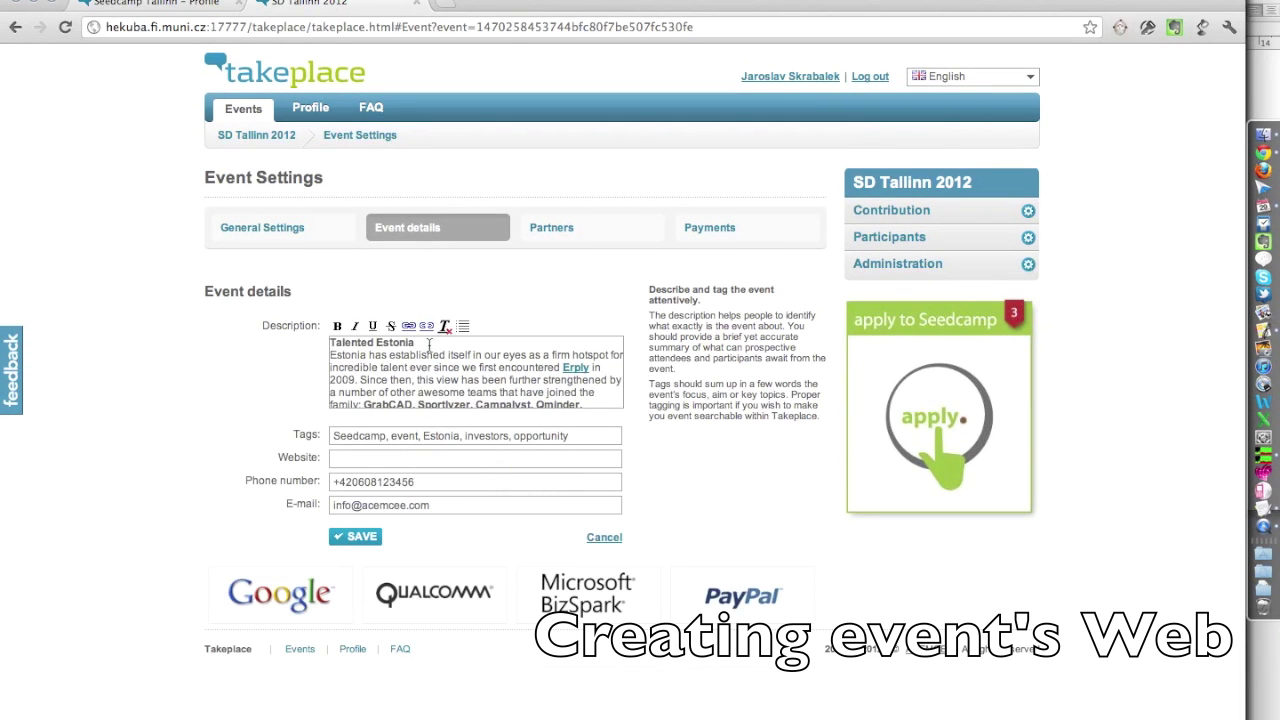
pyautogui.press('Return')
pyautogui.write('Seedcamp ROCKS!')
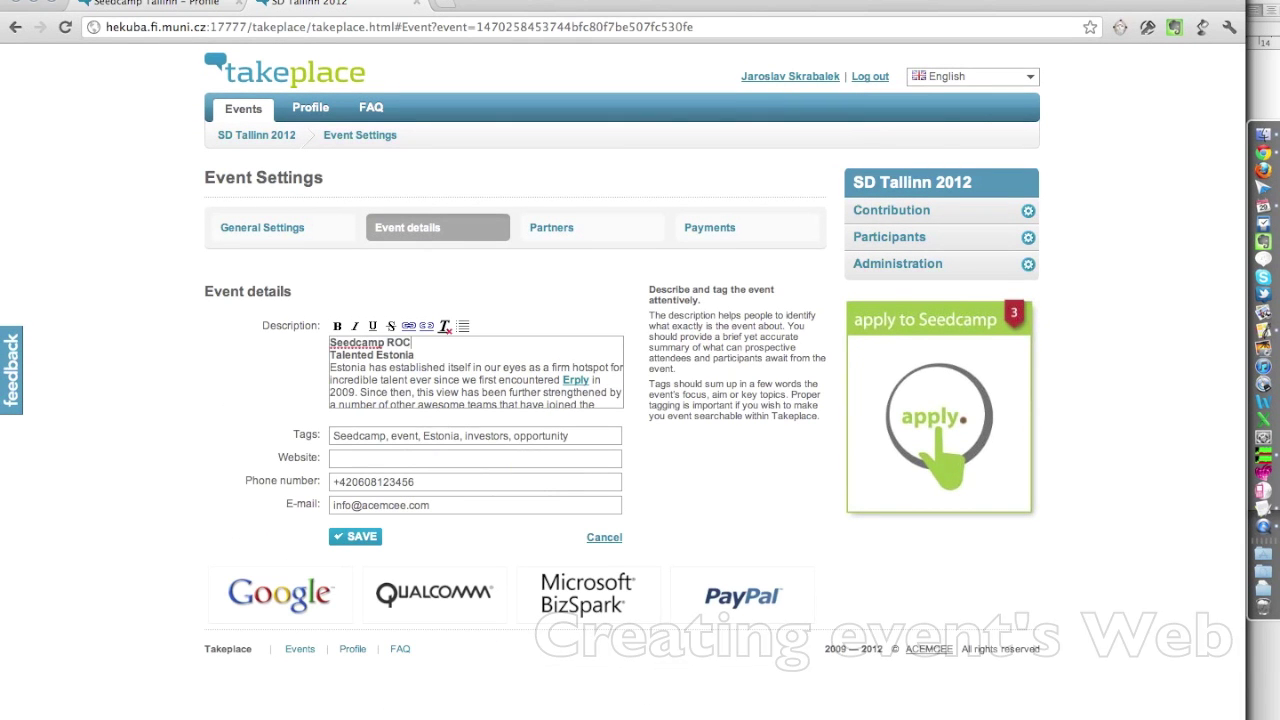
pyautogui.click(360, 536)
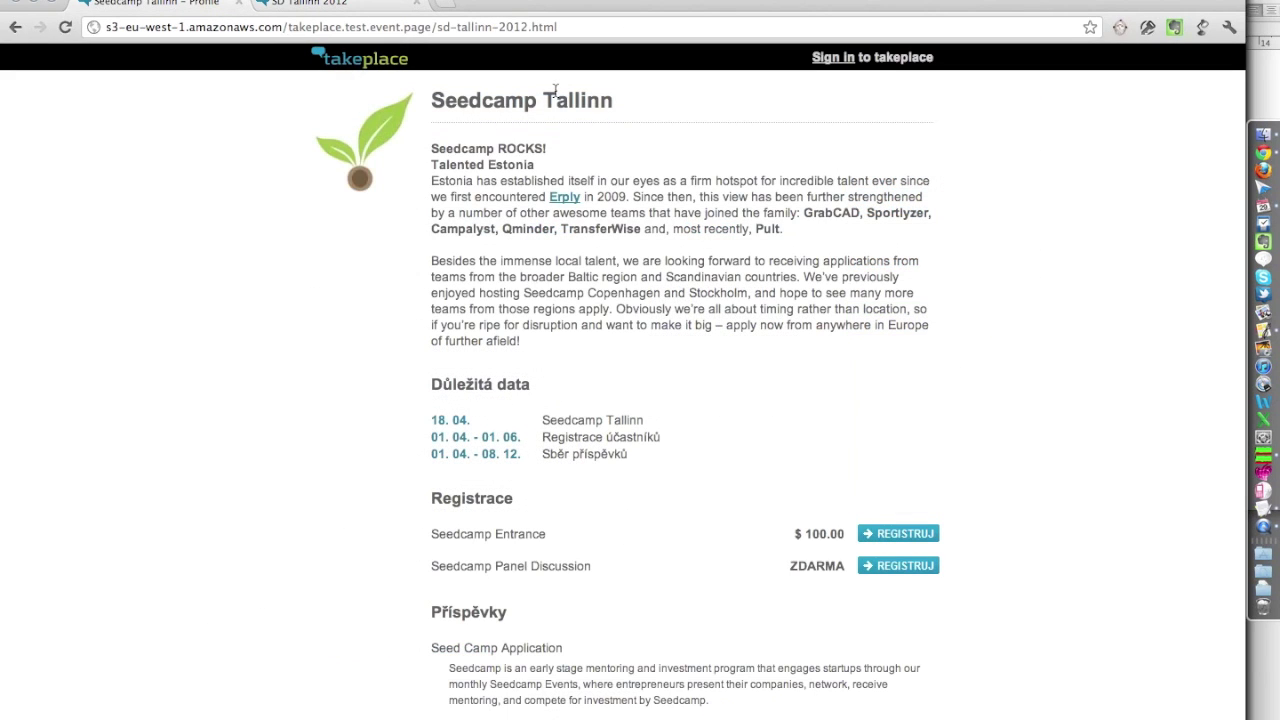
# - Look through the event's public web page and review the event's payment settings
pyautogui.scroll(-5, 543, 362)
pyautogui.scroll(1, 542, 356)
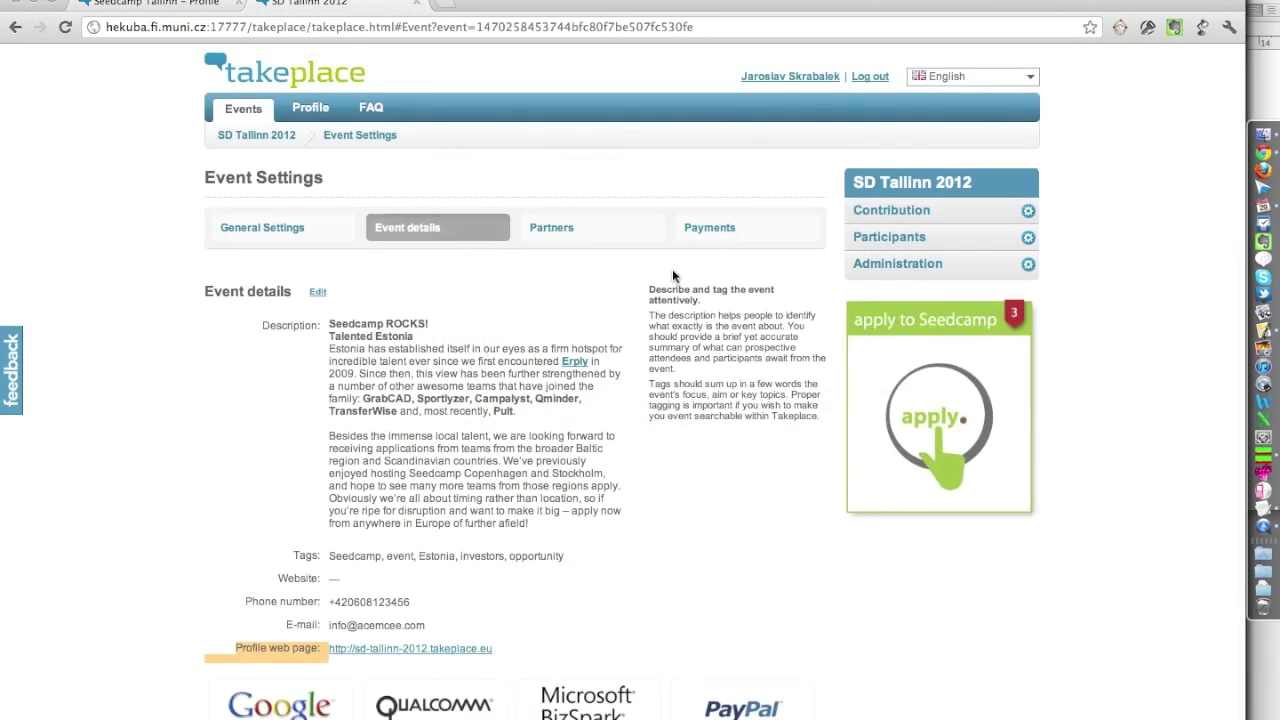
pyautogui.click(708, 230)
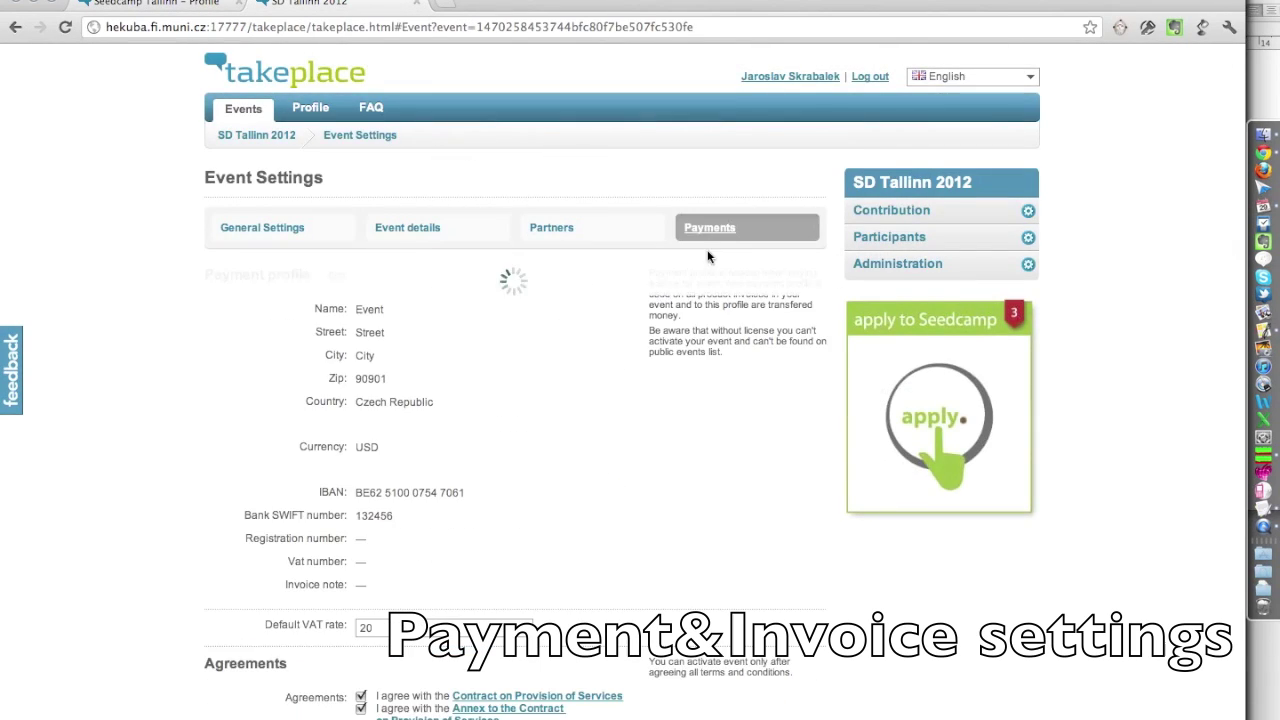
pyautogui.scroll(-3, 645, 335)
pyautogui.scroll(3, 650, 335)
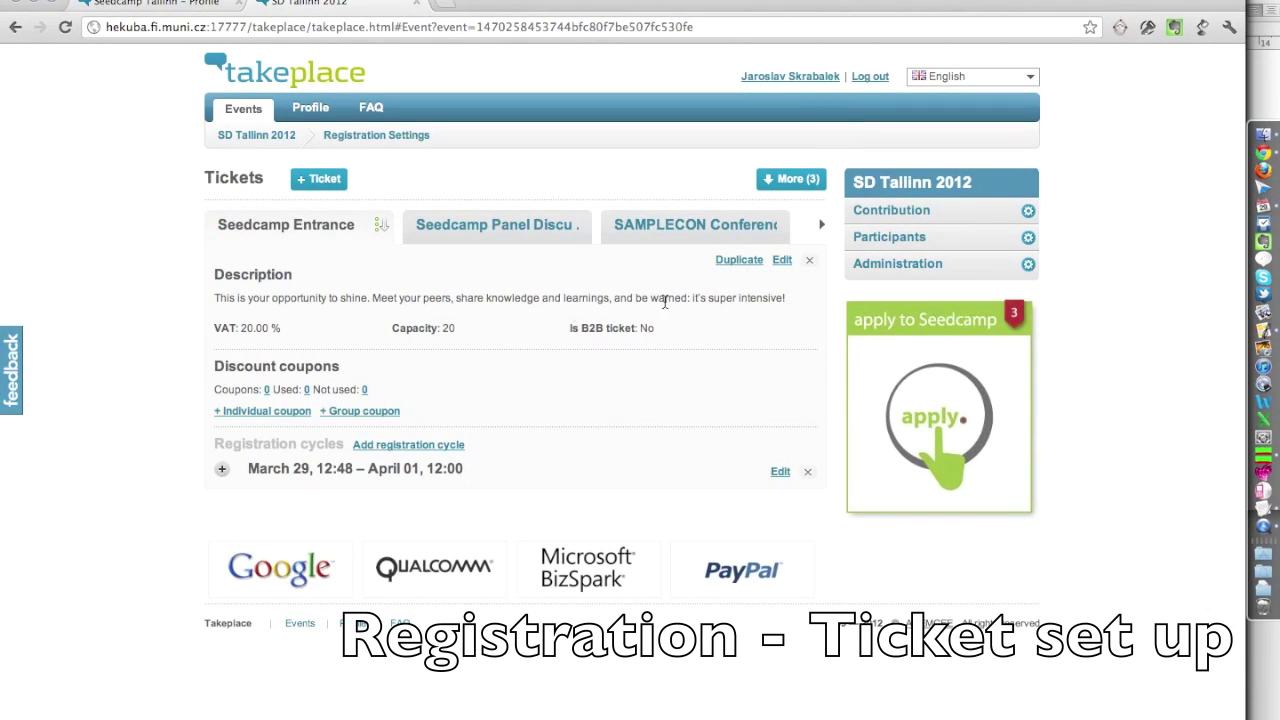
# - Inspect the Seedcamp Entrance ticket's edit form and registration cycle, and view the form for a new ticket
pyautogui.click(781, 260)
pyautogui.click(362, 416)
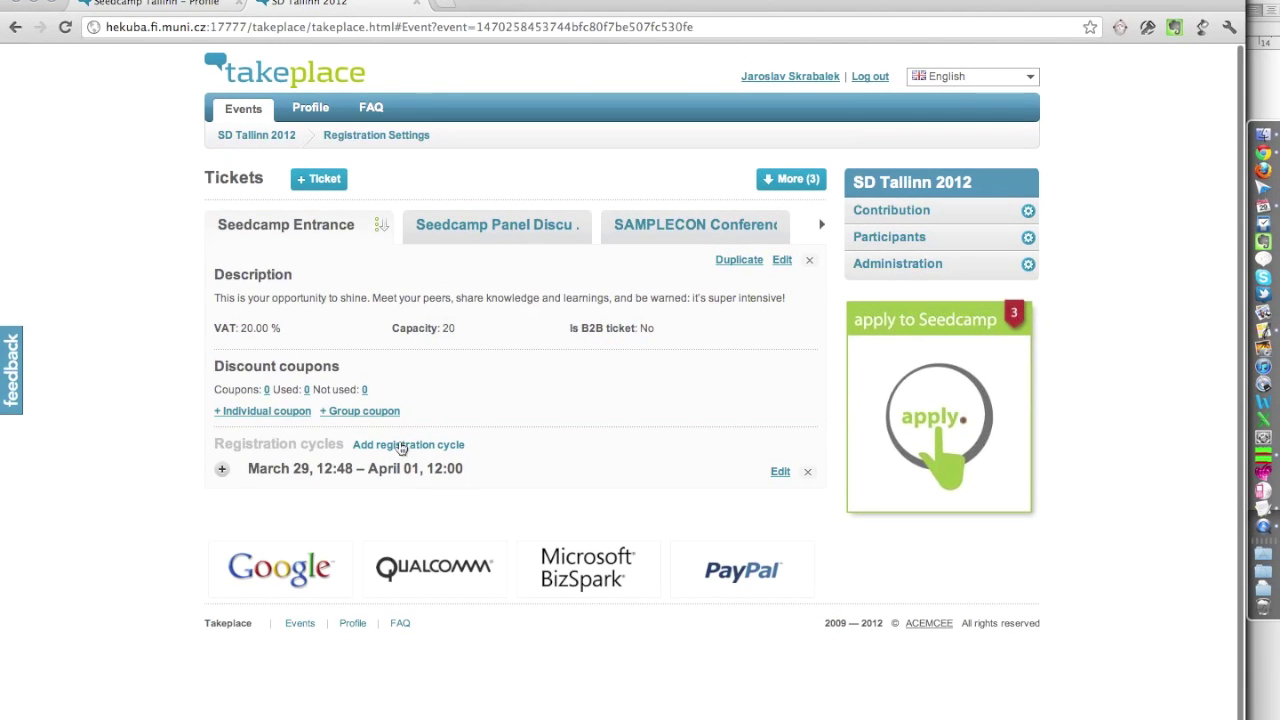
pyautogui.click(222, 468)
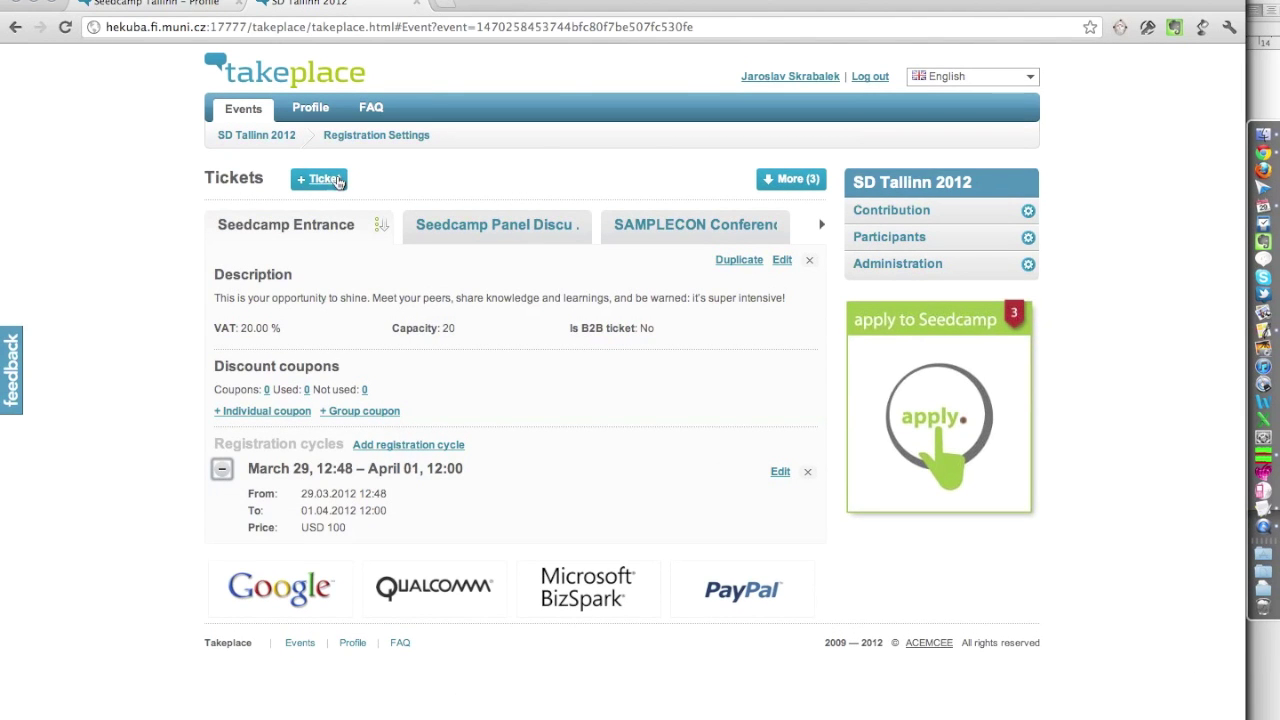
pyautogui.click(305, 179)
pyautogui.click(583, 442)
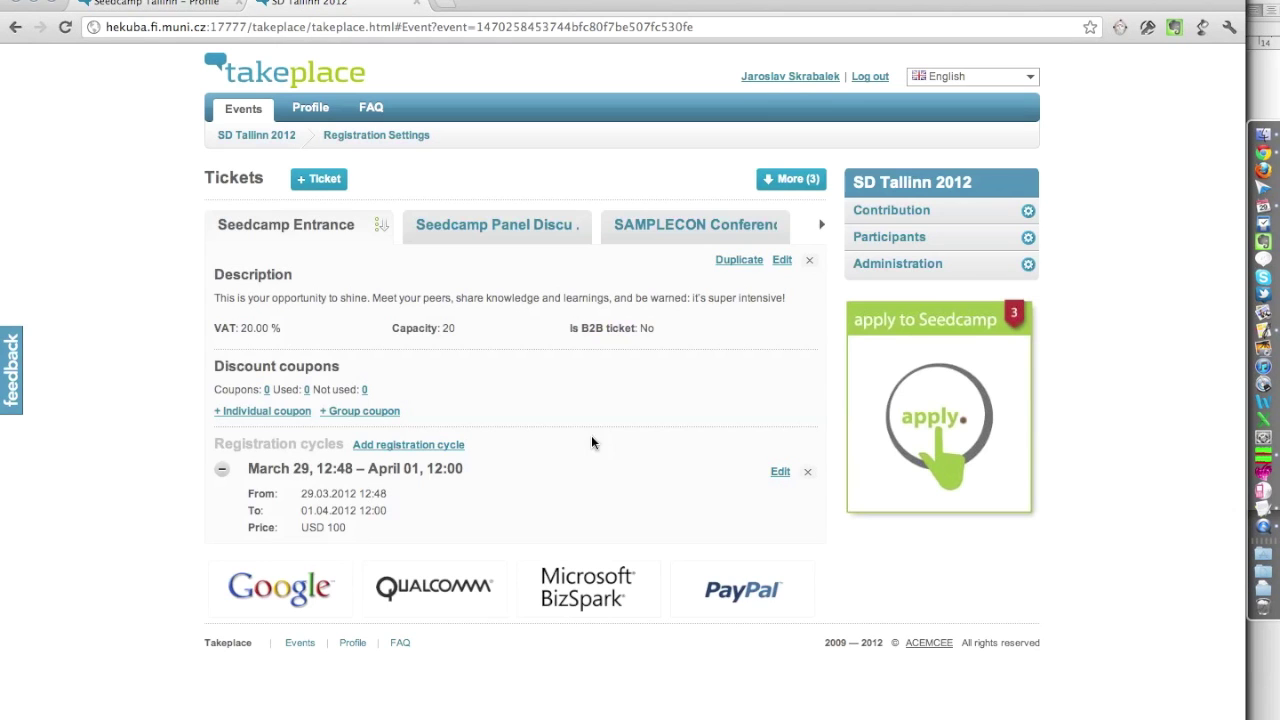
# - Open the ticket accessories and inspect Dinner, Welcome party and T-Shirt, including the first two T-Shirt registration cycles
pyautogui.click(790, 178)
pyautogui.click(770, 208)
pyautogui.click(480, 240)
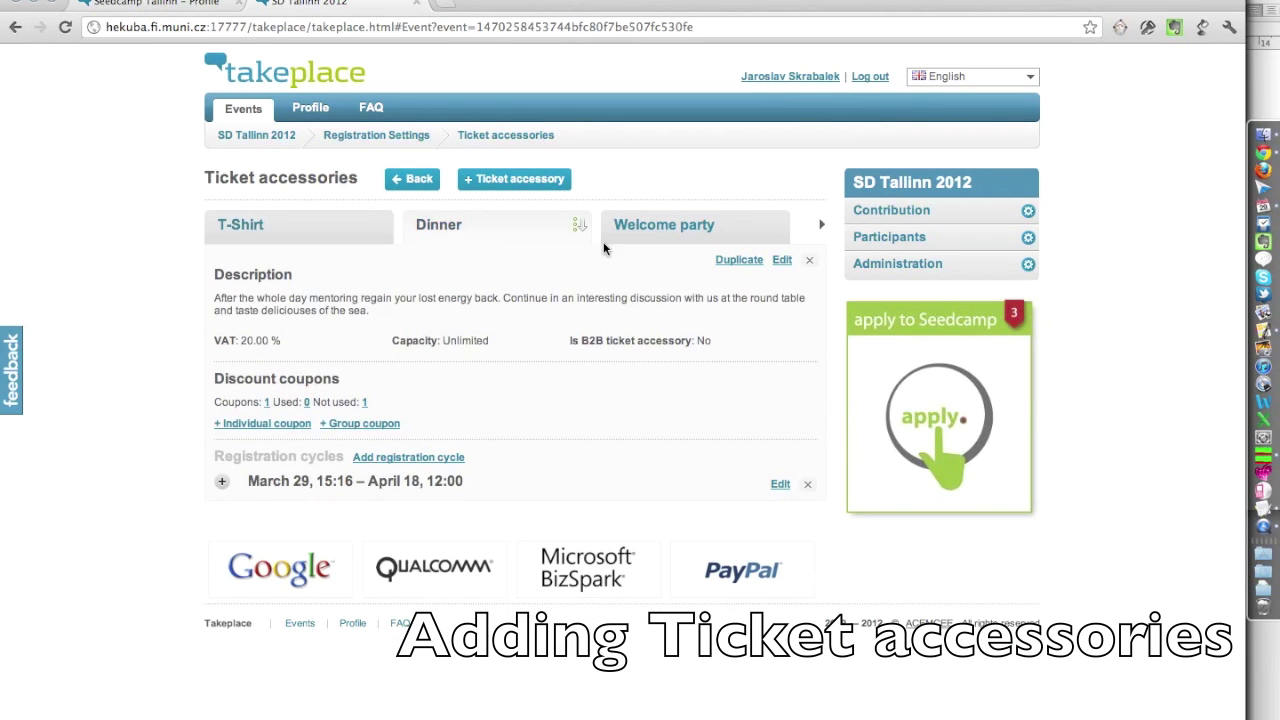
pyautogui.click(690, 238)
pyautogui.click(497, 237)
pyautogui.click(270, 238)
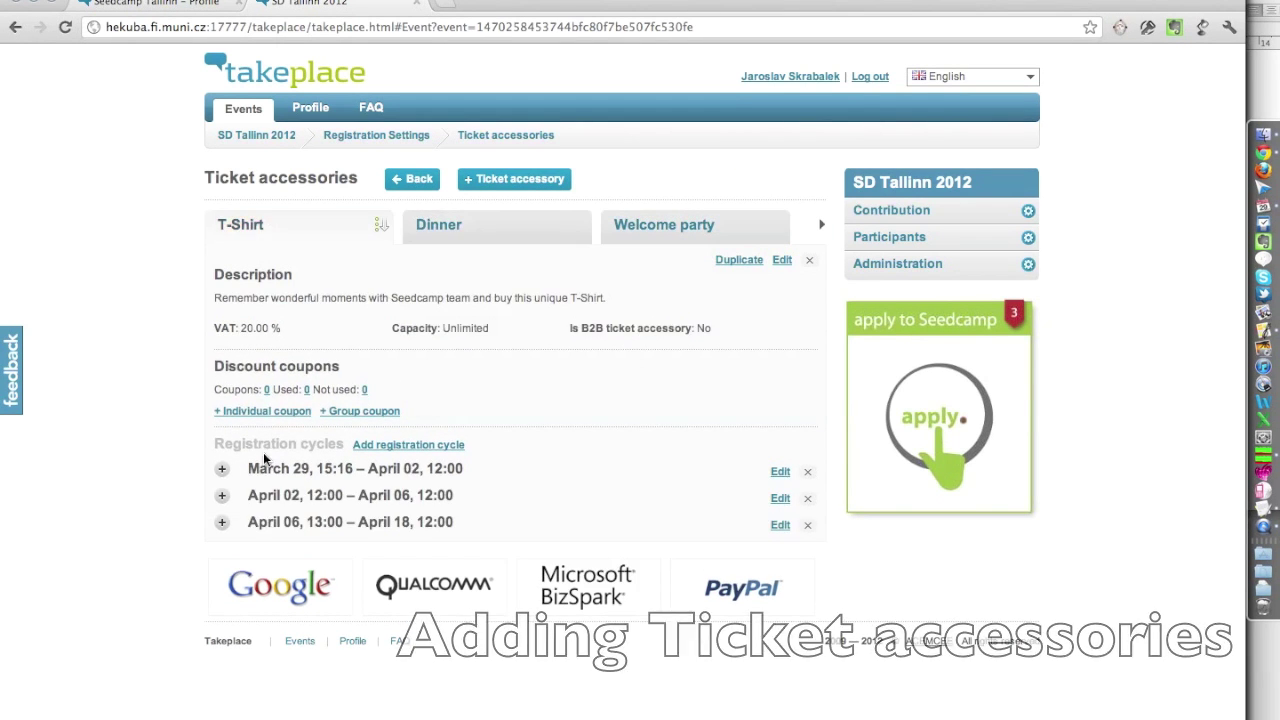
pyautogui.click(222, 468)
pyautogui.click(222, 552)
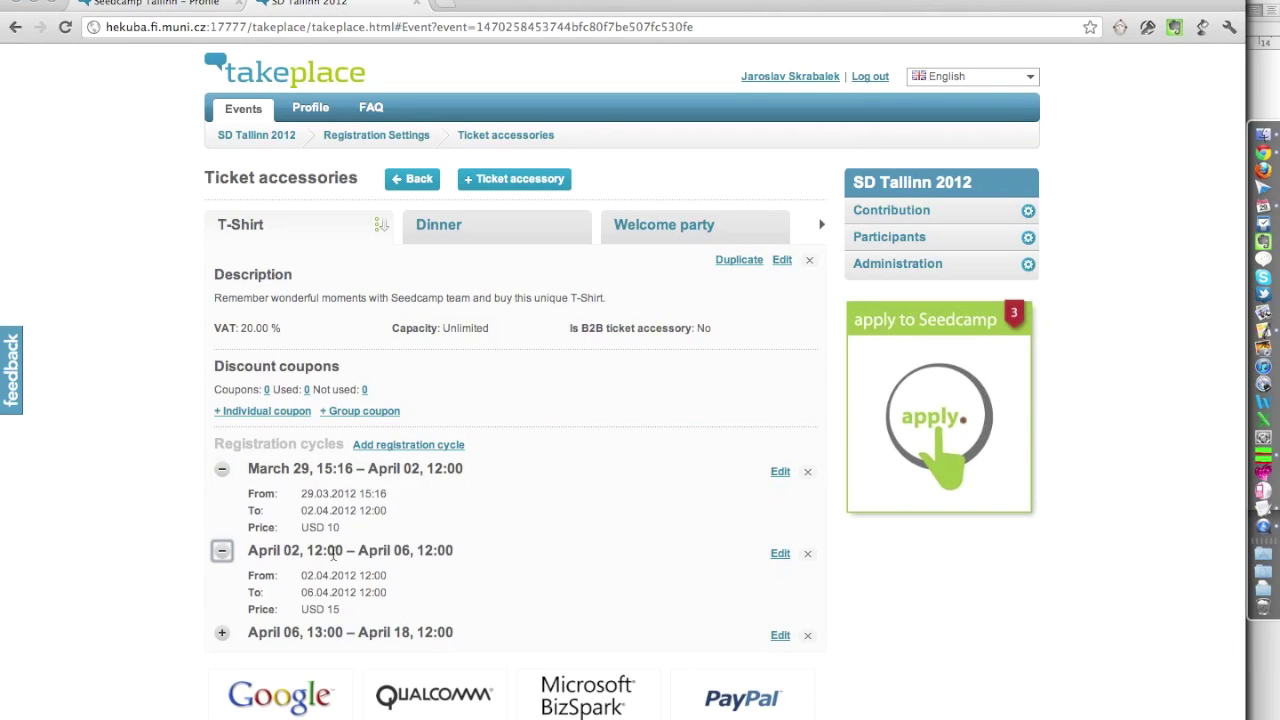
# - Create a group discount coupon for the T-Shirt with code Seedcamp, 20 % discount and a capacity of 10
pyautogui.click(332, 414)
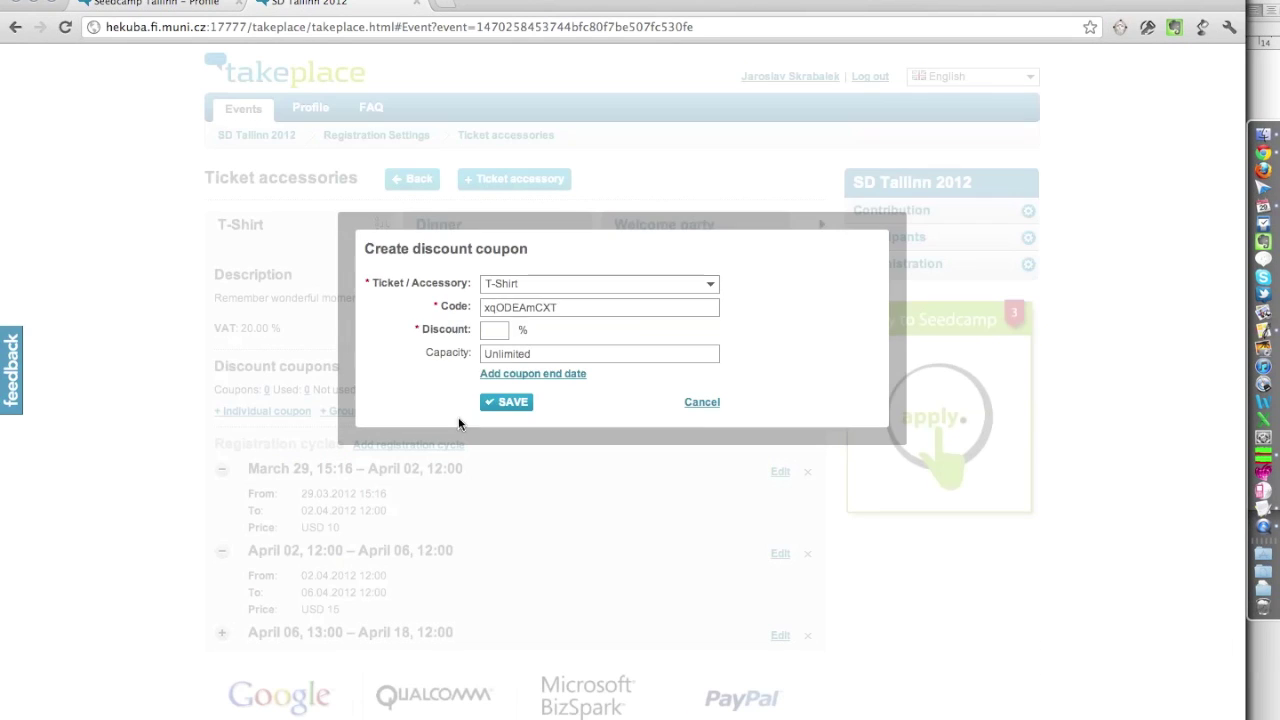
pyautogui.doubleClick(509, 307)
pyautogui.write('Seedcamp')
pyautogui.click(494, 330)
pyautogui.click(540, 353)
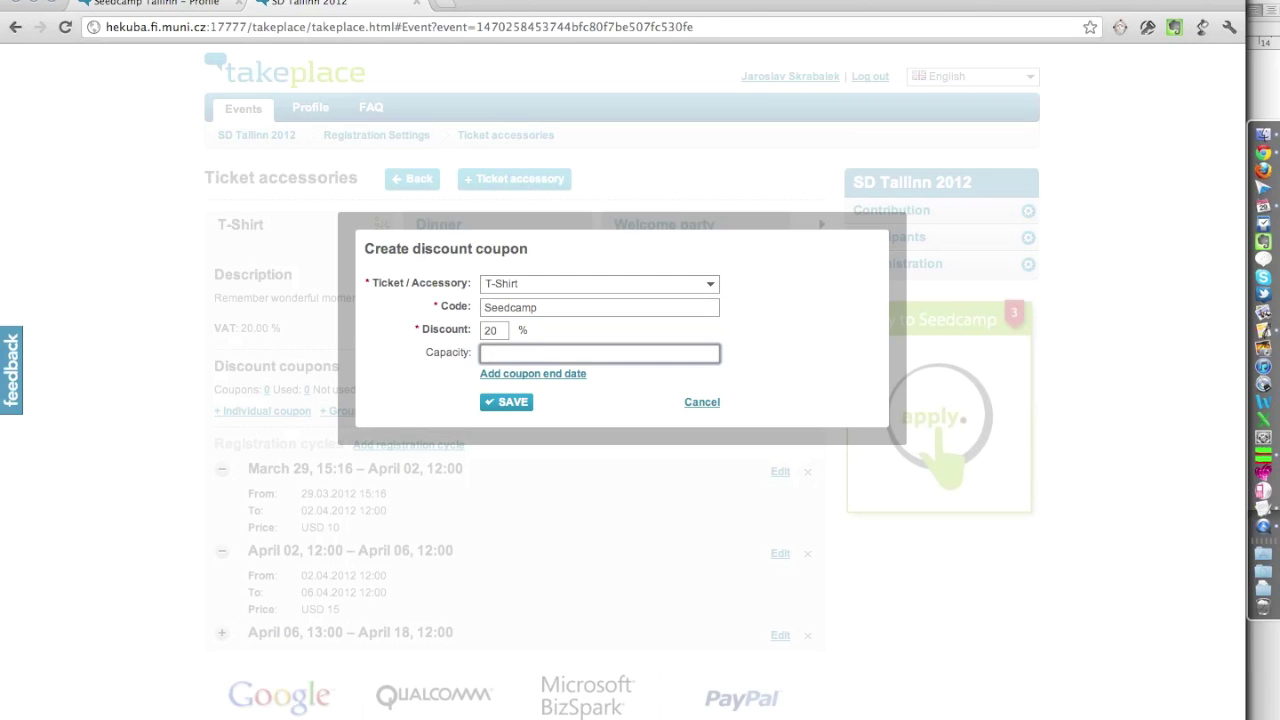
pyautogui.click(500, 400)
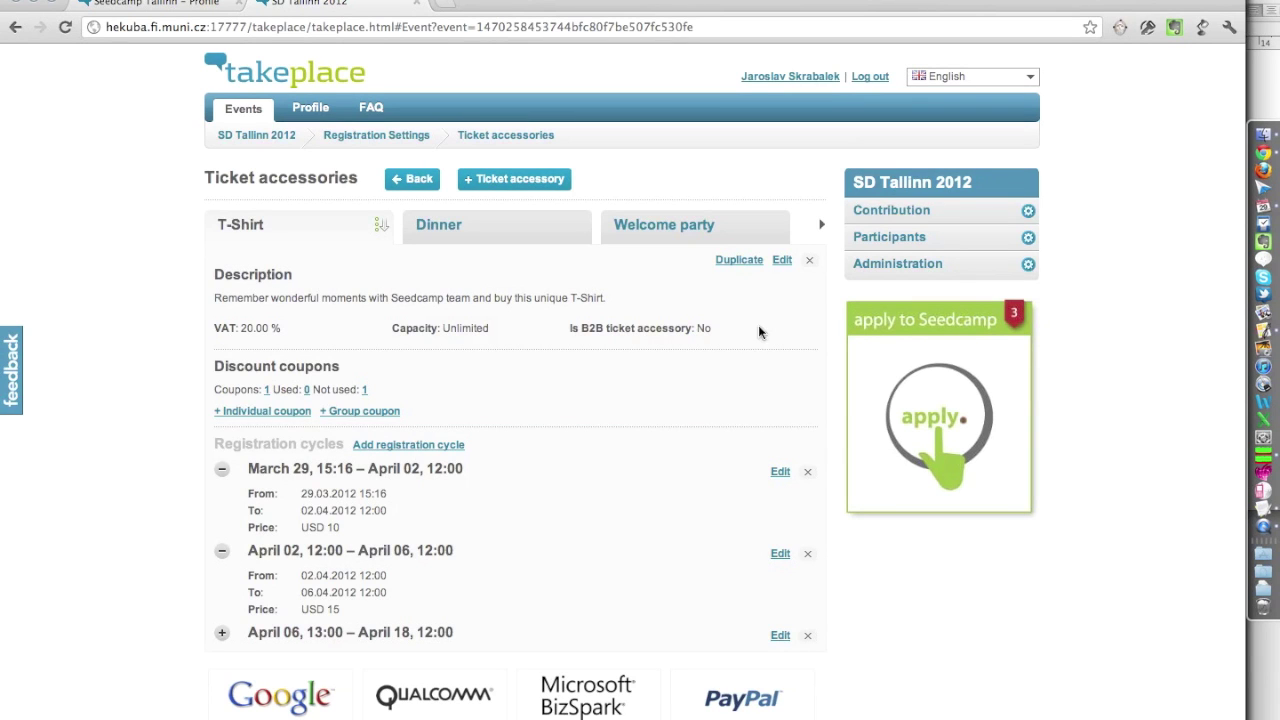
# - Open the overview of discount coupons and check the edit and delete options of the T-Shirt coupon
pyautogui.click(415, 179)
pyautogui.click(805, 179)
pyautogui.click(759, 240)
pyautogui.click(785, 255)
pyautogui.click(543, 340)
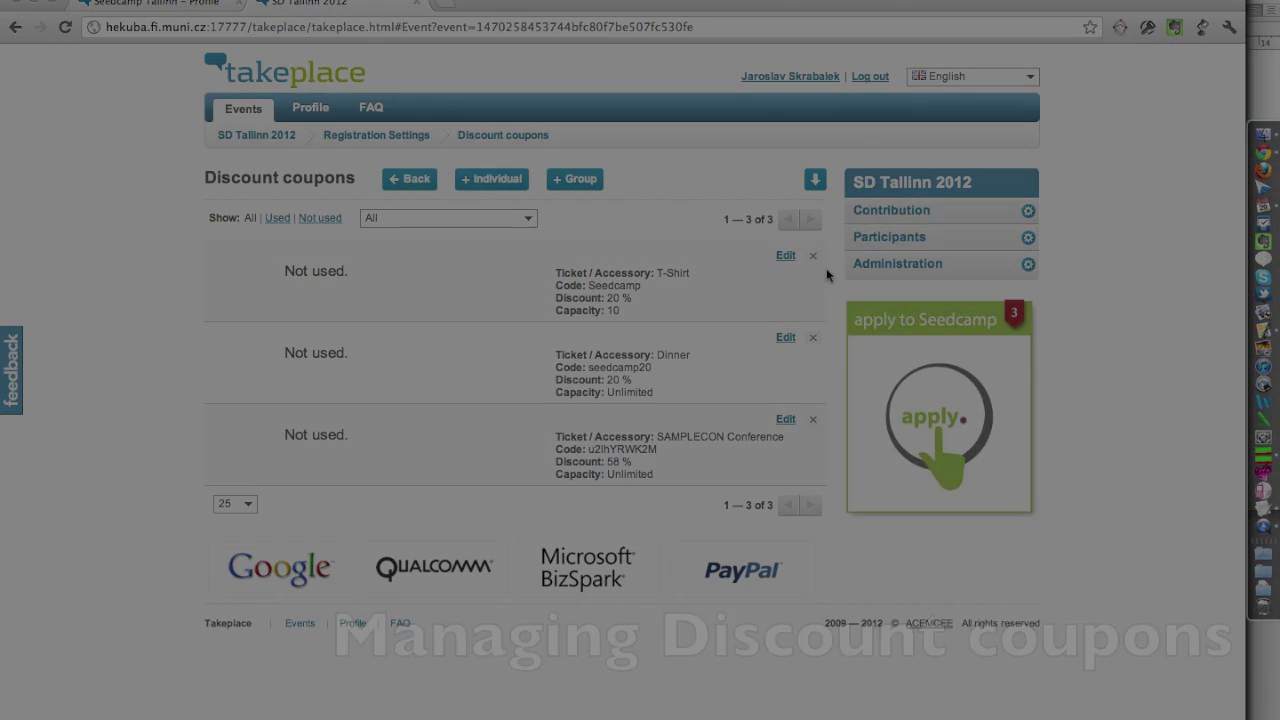
pyautogui.click(813, 255)
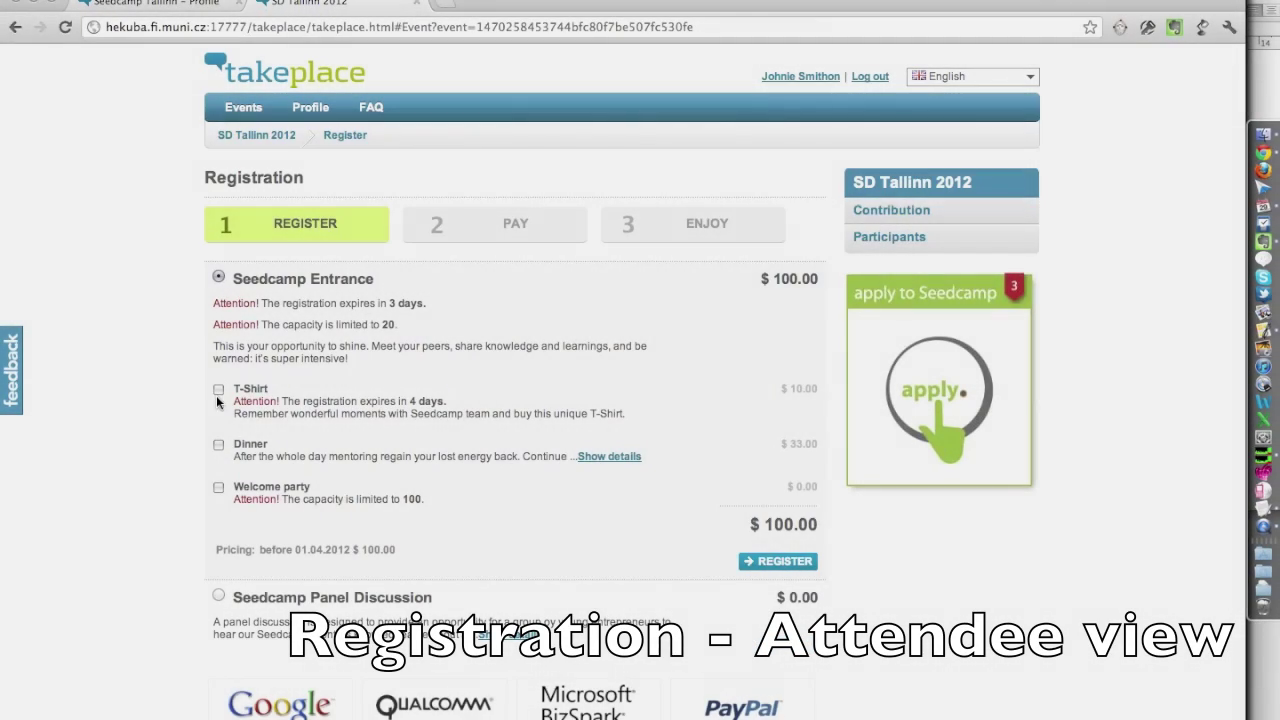
# - Add the T-Shirt and Dinner to the Seedcamp Entrance registration and apply discount code Seedcamp20 to the Dinner
pyautogui.click(218, 389)
pyautogui.click(219, 475)
pyautogui.click(347, 504)
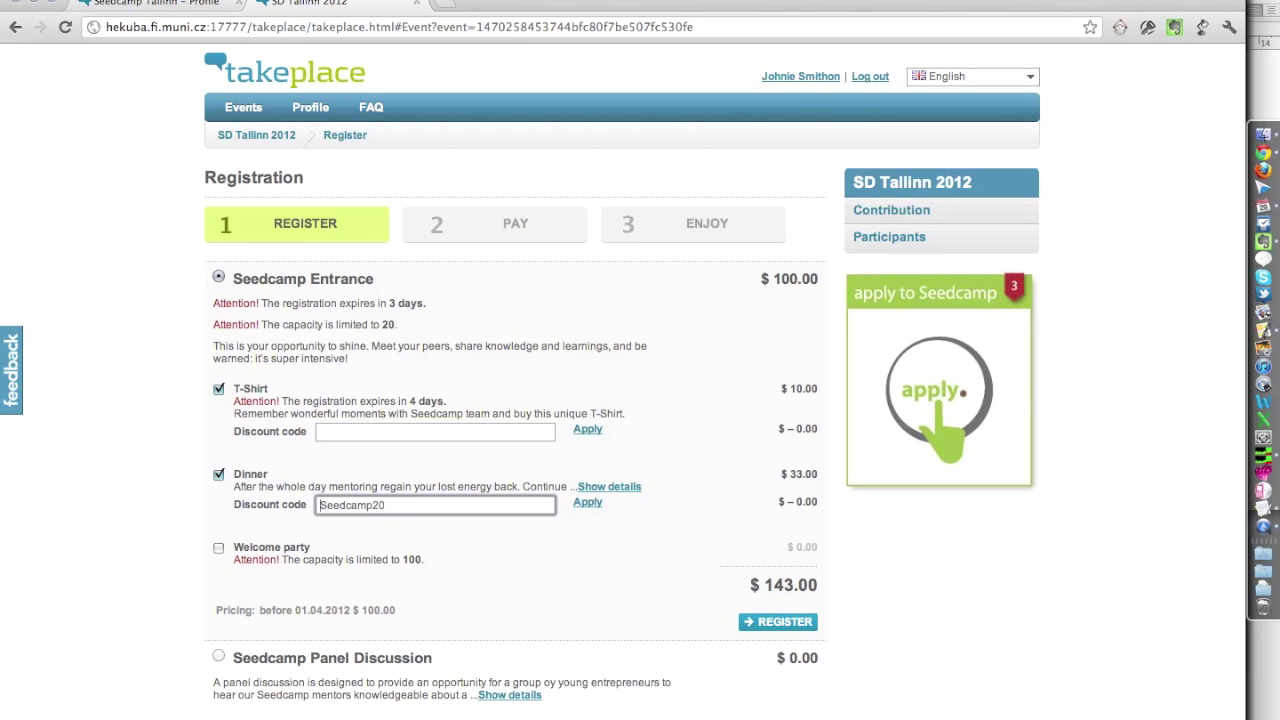
pyautogui.click(589, 502)
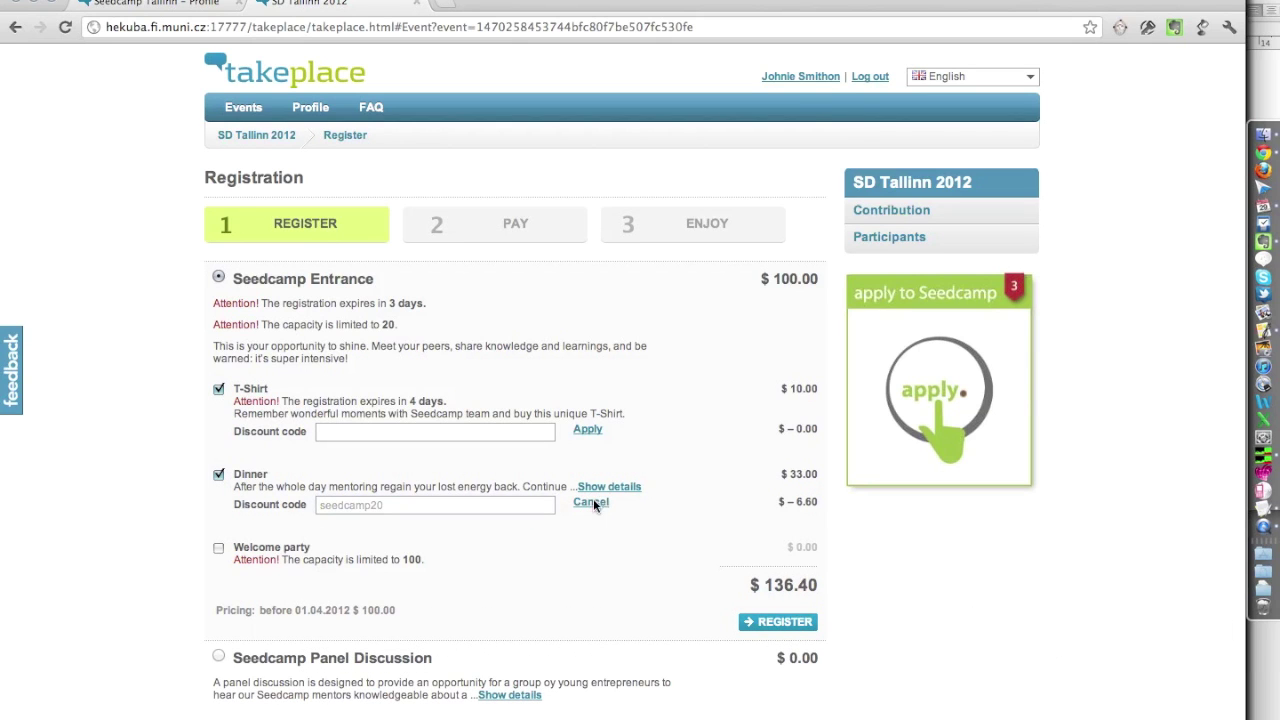
# - Submit the registration, fill in the invoice address with street, city and zip code, and confirm it
pyautogui.click(777, 623)
pyautogui.click(539, 357)
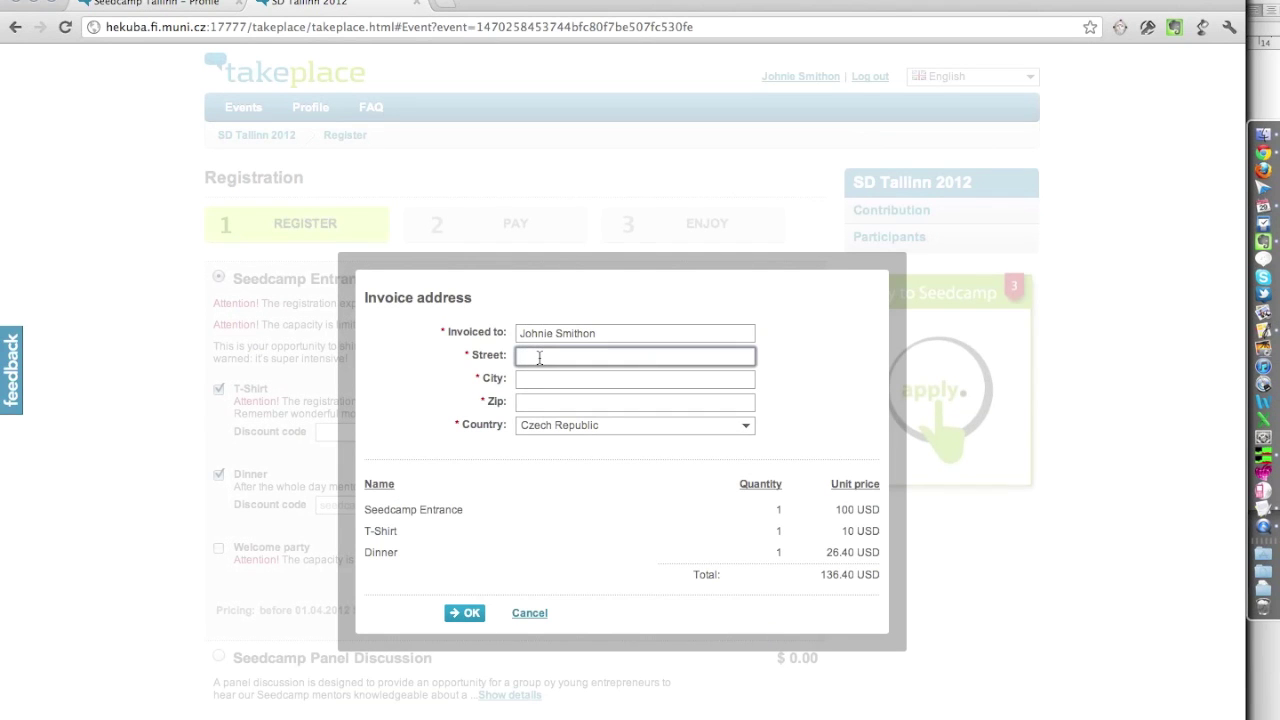
pyautogui.click(635, 378)
pyautogui.click(635, 402)
pyautogui.write('11000')
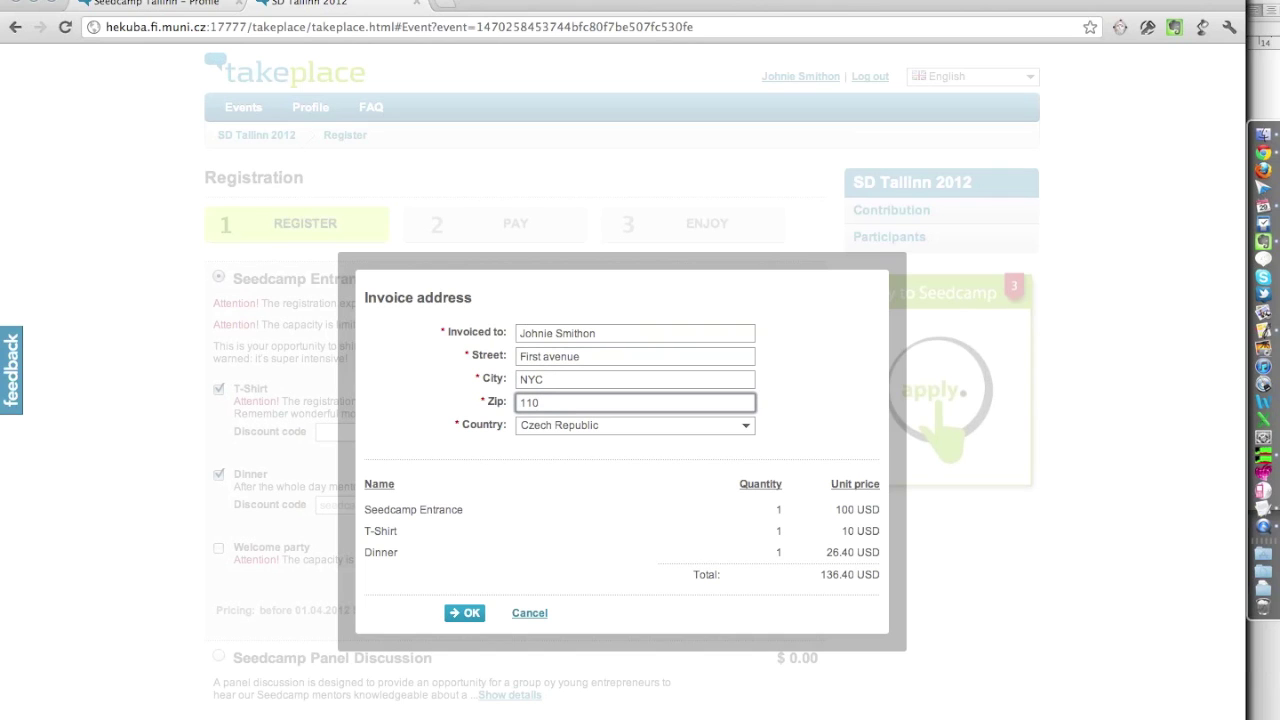
pyautogui.click(470, 614)
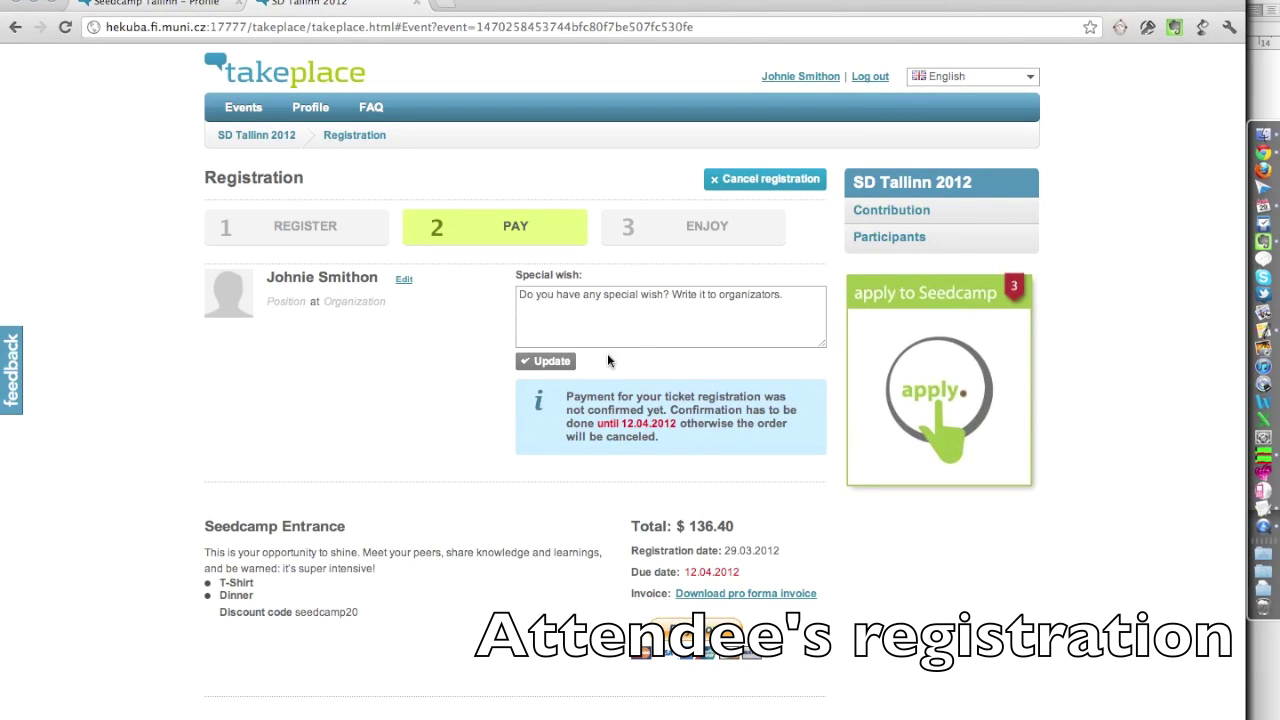
# - Download the pro forma invoice and set the attendee's position to CEO and organization to ACME
pyautogui.click(748, 596)
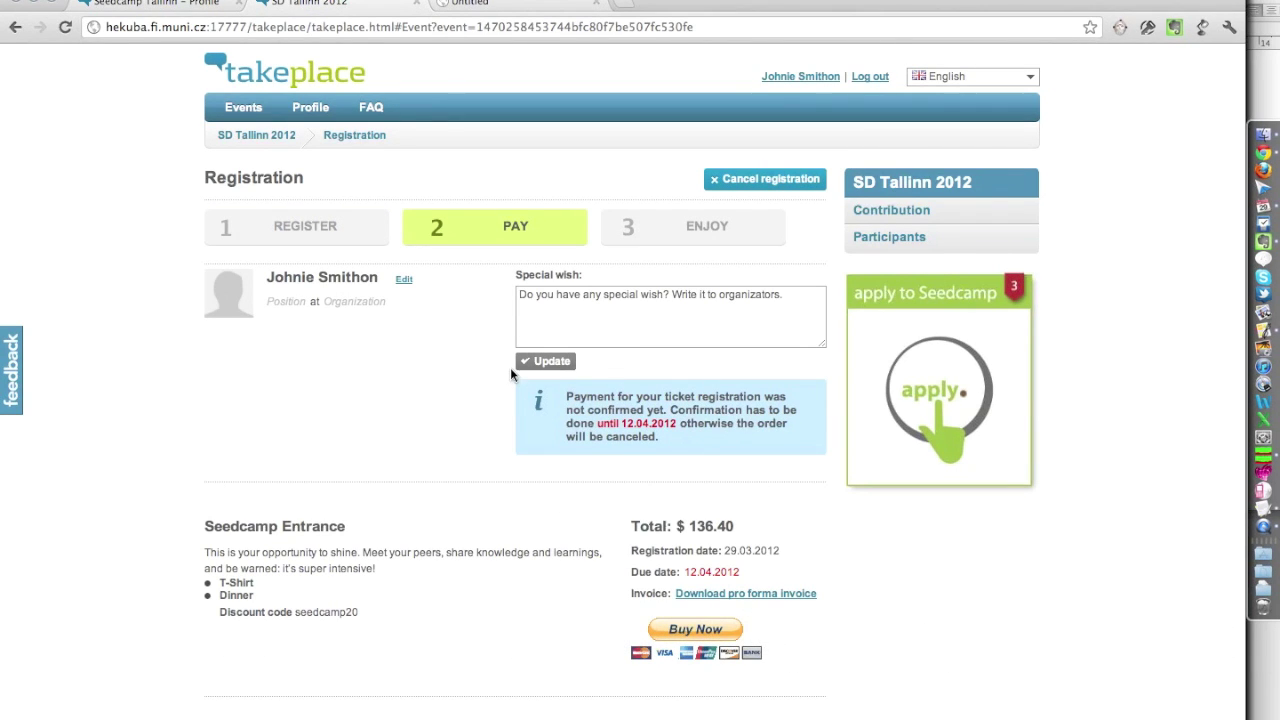
pyautogui.click(415, 272)
pyautogui.press('Tab')
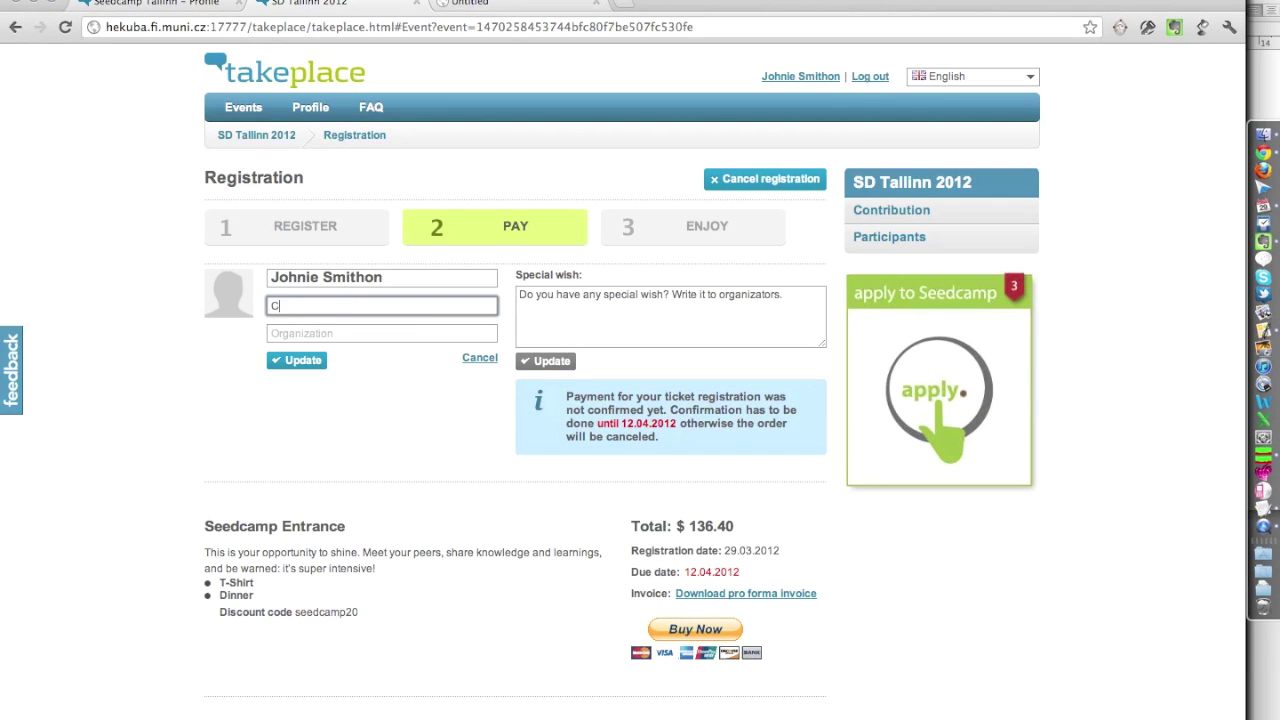
pyautogui.write('CEO')
pyautogui.press('Tab')
pyautogui.write('ACME')
pyautogui.click(298, 360)
# - Save the special wish "I would like to have a massage during my stay." and cancel the registration
pyautogui.click(573, 342)
pyautogui.write('I w')
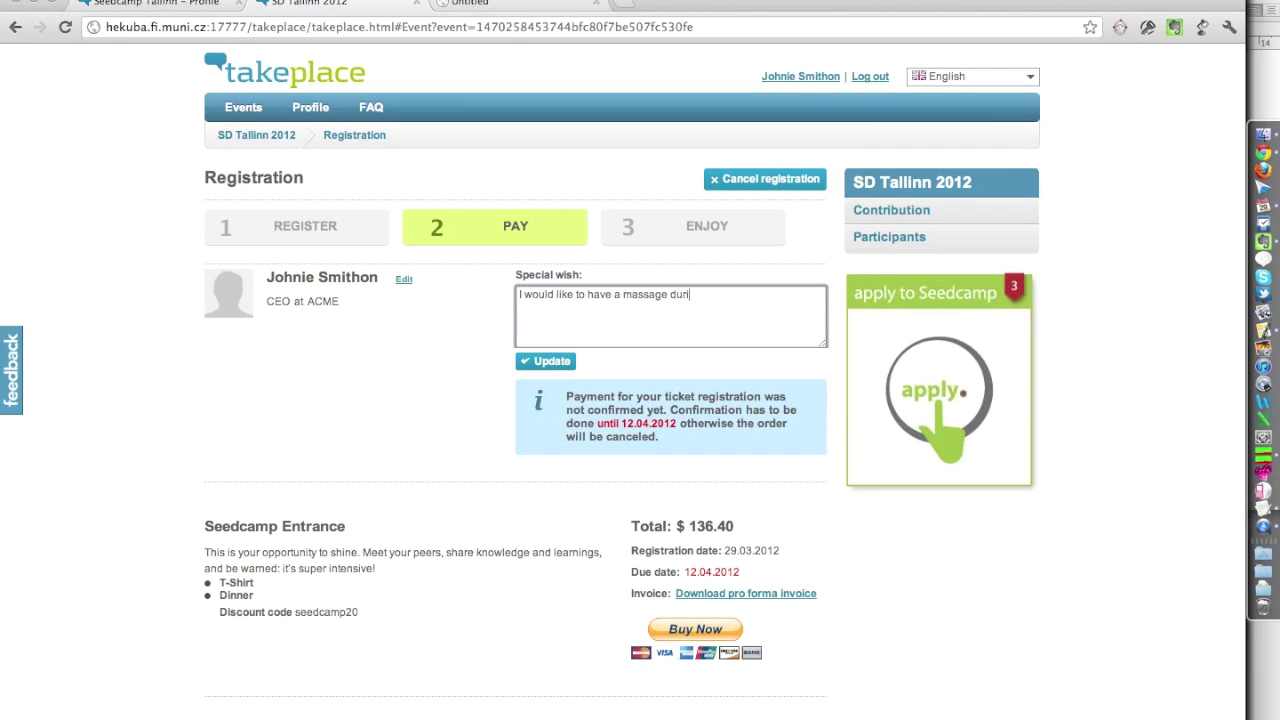
pyautogui.click(556, 364)
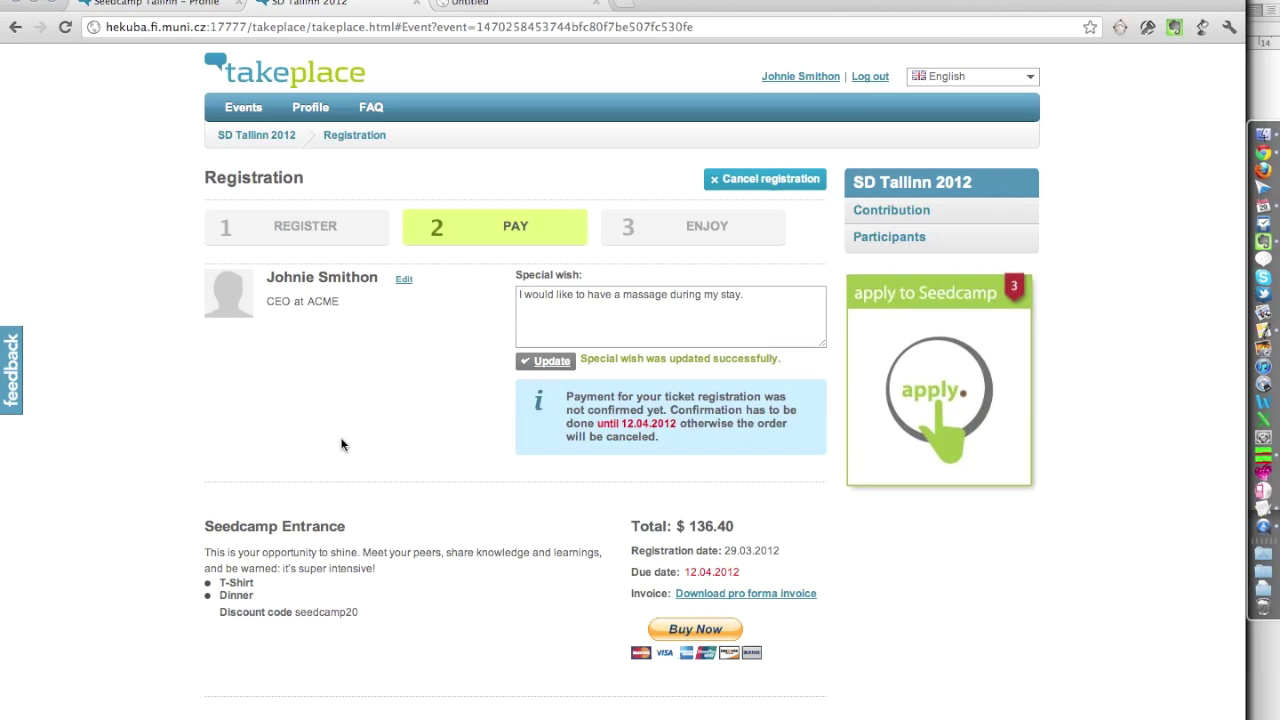
pyautogui.click(760, 184)
pyautogui.click(489, 320)
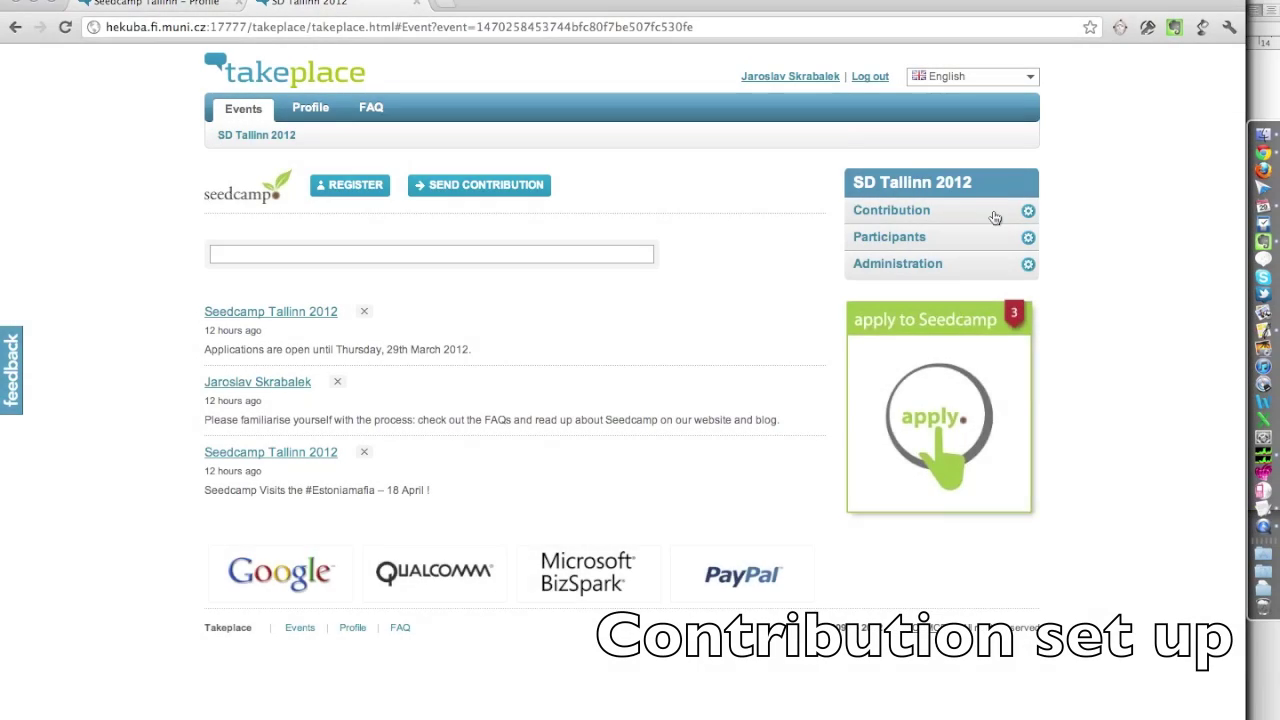
# - Open the contribution settings and look through the Seed Camp Application, Regular talk and Invited talk types
pyautogui.click(996, 213)
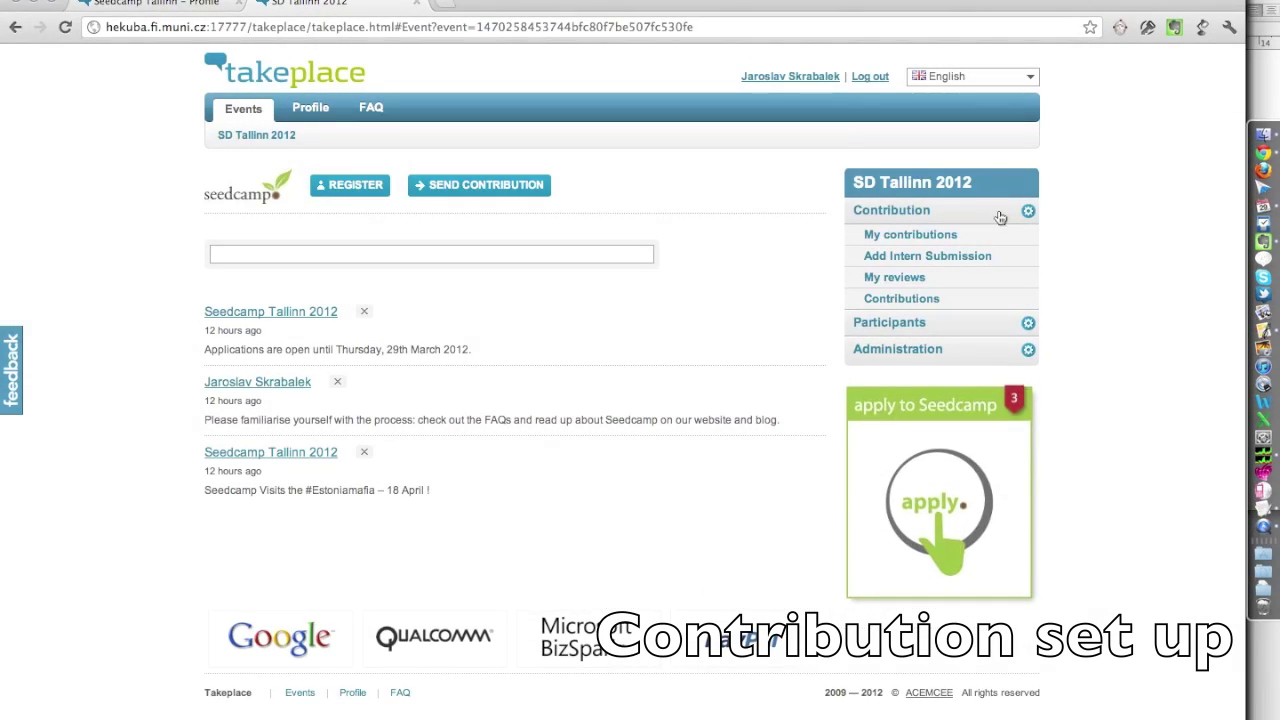
pyautogui.click(1028, 211)
pyautogui.scroll(-15, 602, 380)
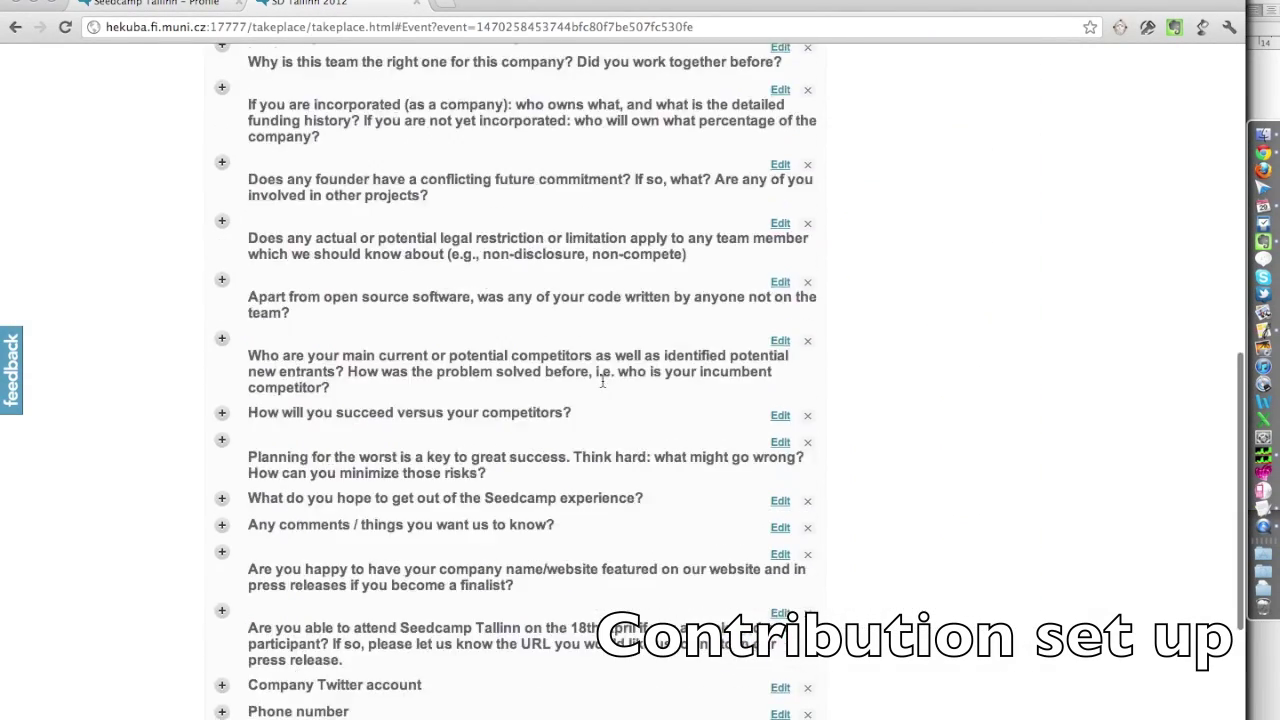
pyautogui.scroll(15, 602, 380)
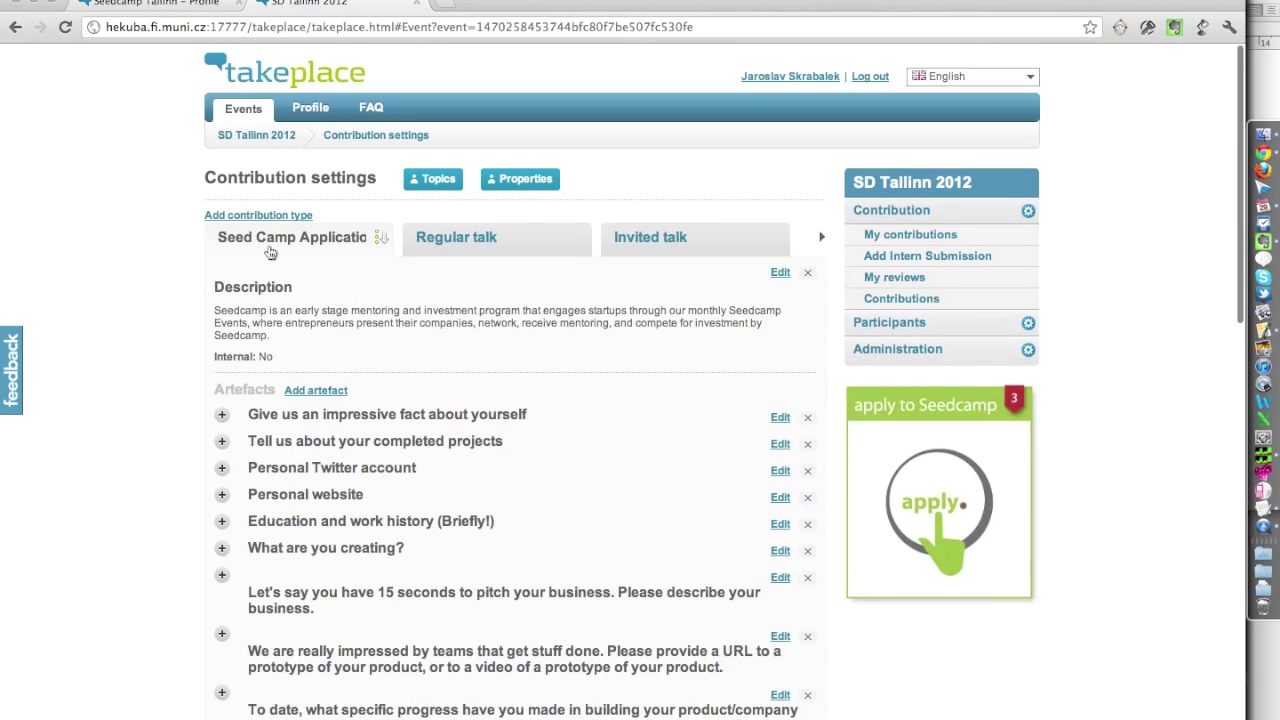
pyautogui.click(453, 240)
pyautogui.click(656, 245)
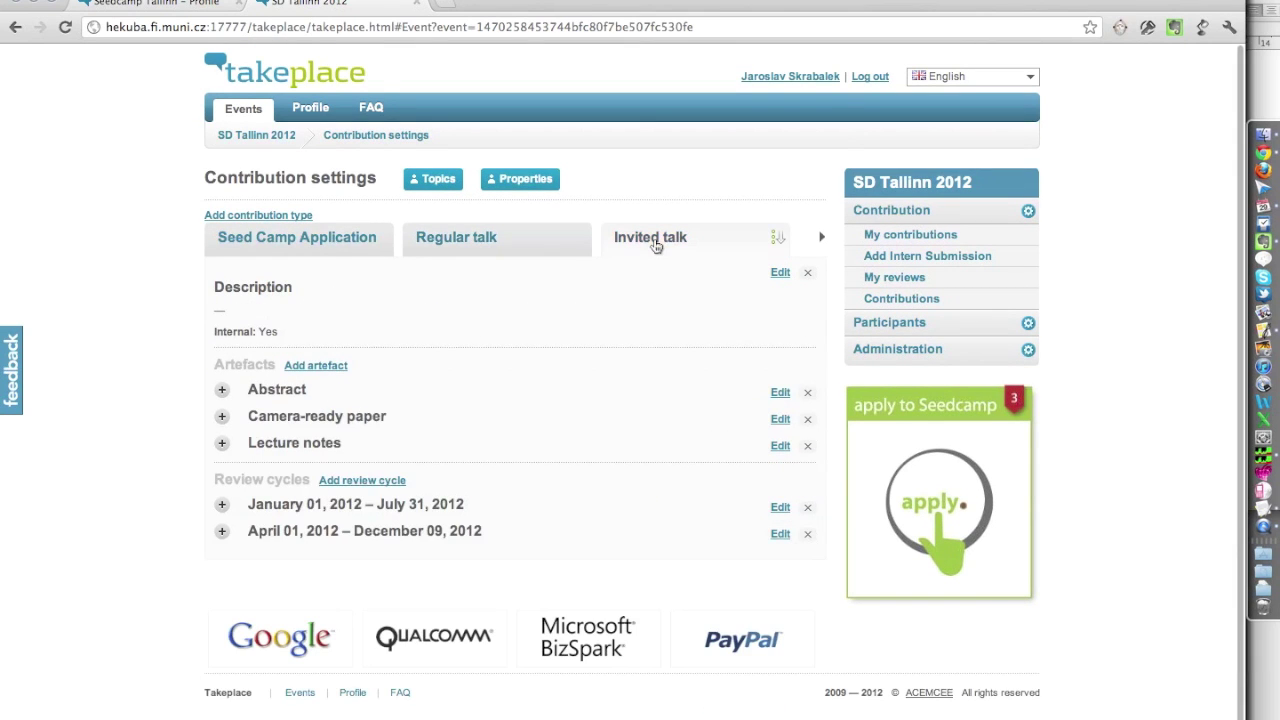
pyautogui.click(329, 250)
# - Add a contribution type named "test contribution" with the description "description of contribution" and save it
pyautogui.click(262, 216)
pyautogui.click(527, 293)
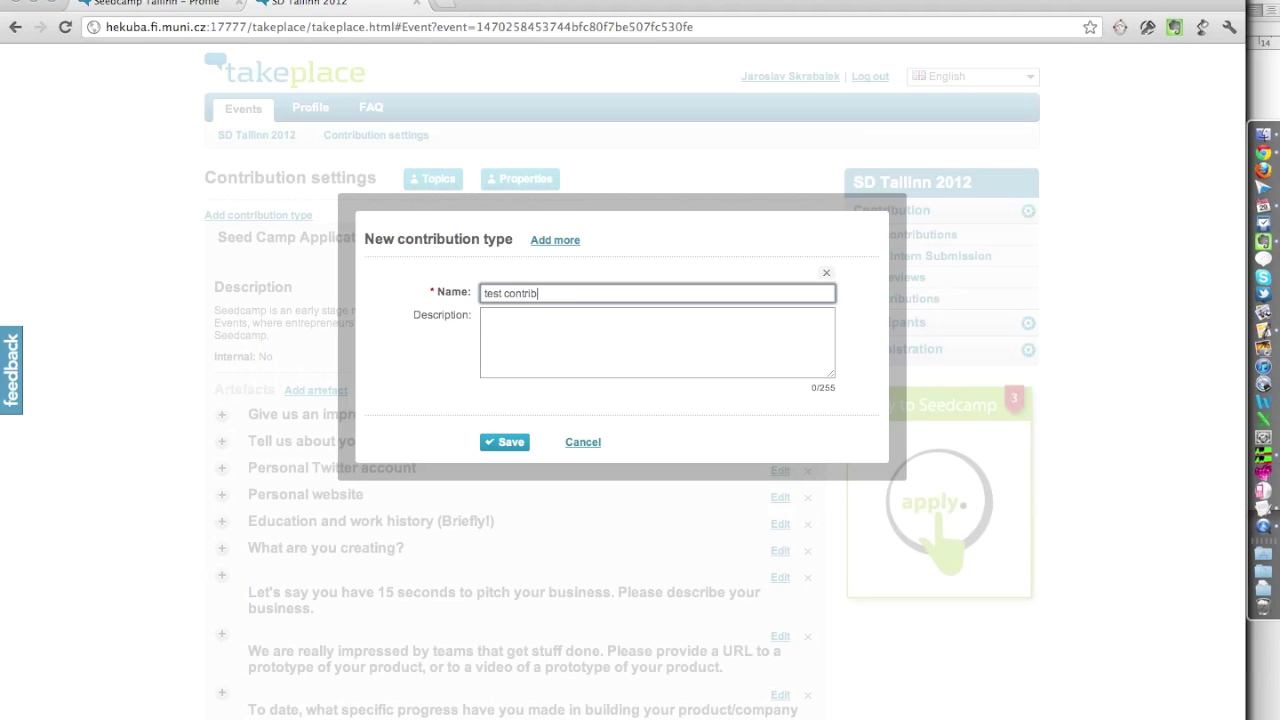
pyautogui.click(484, 316)
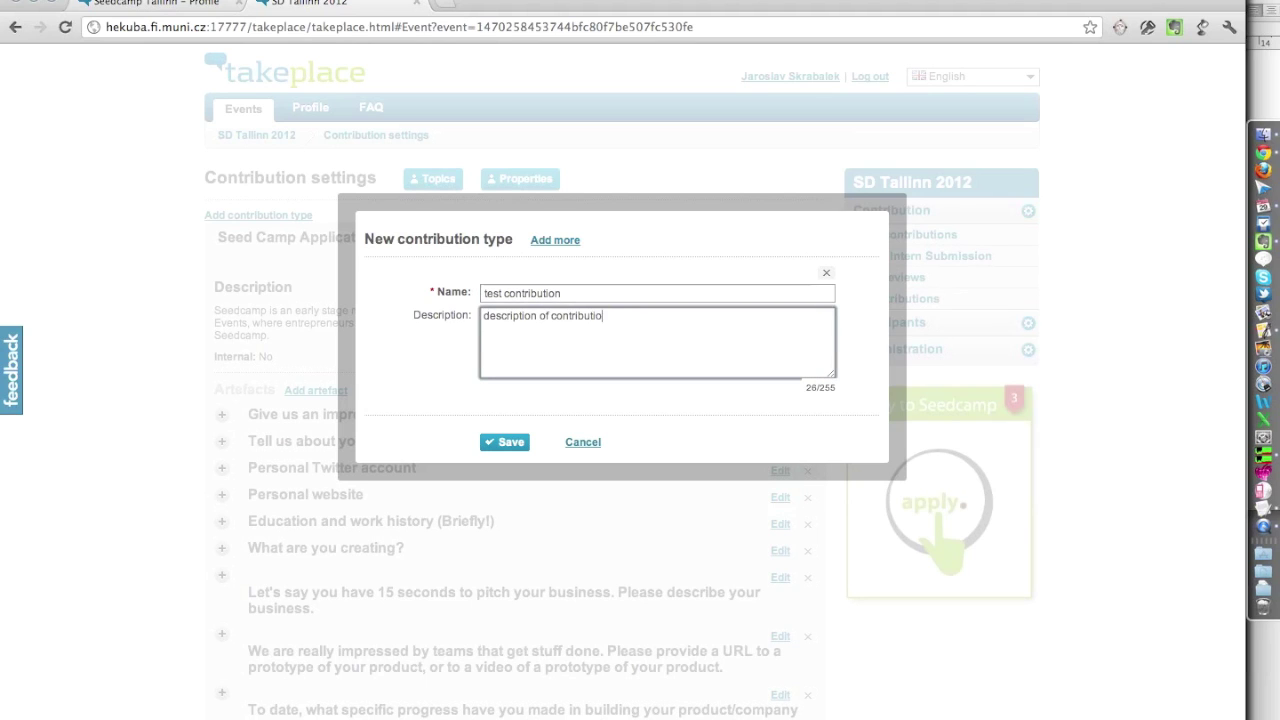
pyautogui.click(510, 441)
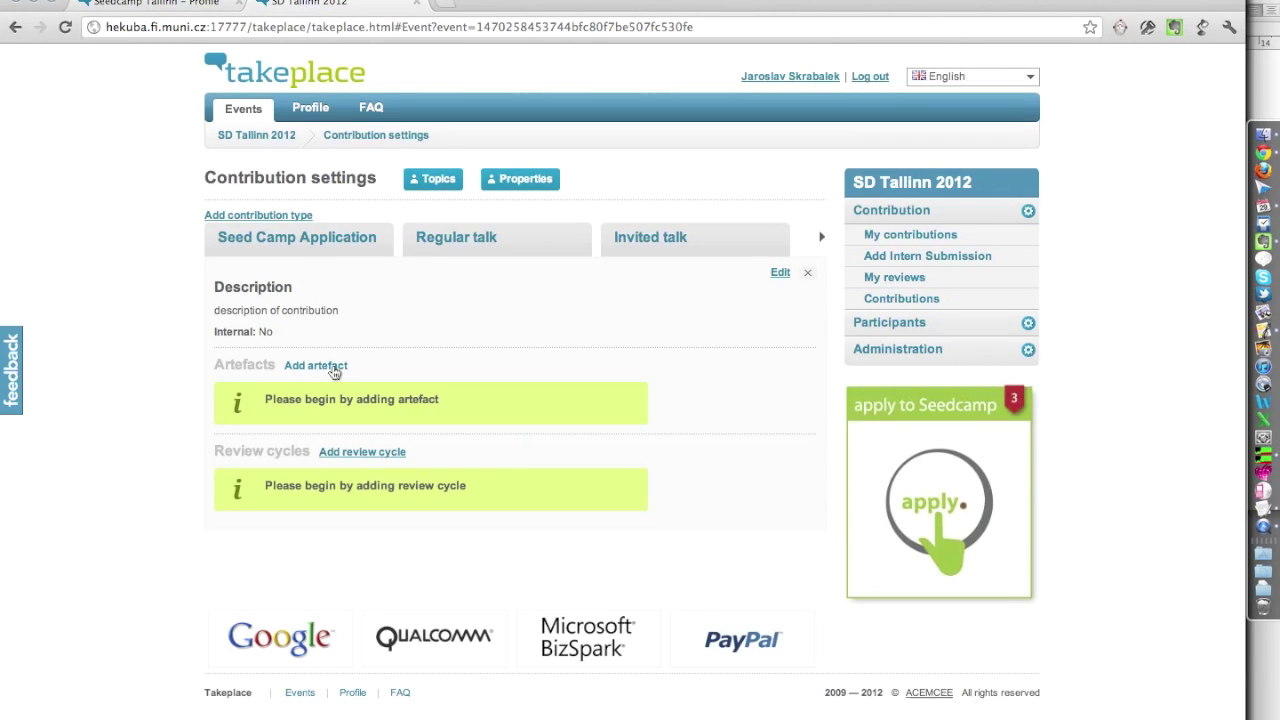
# - Add an artefact named "picture" with the description "very nice picture" to the test contribution type
pyautogui.click(335, 366)
pyautogui.click(504, 290)
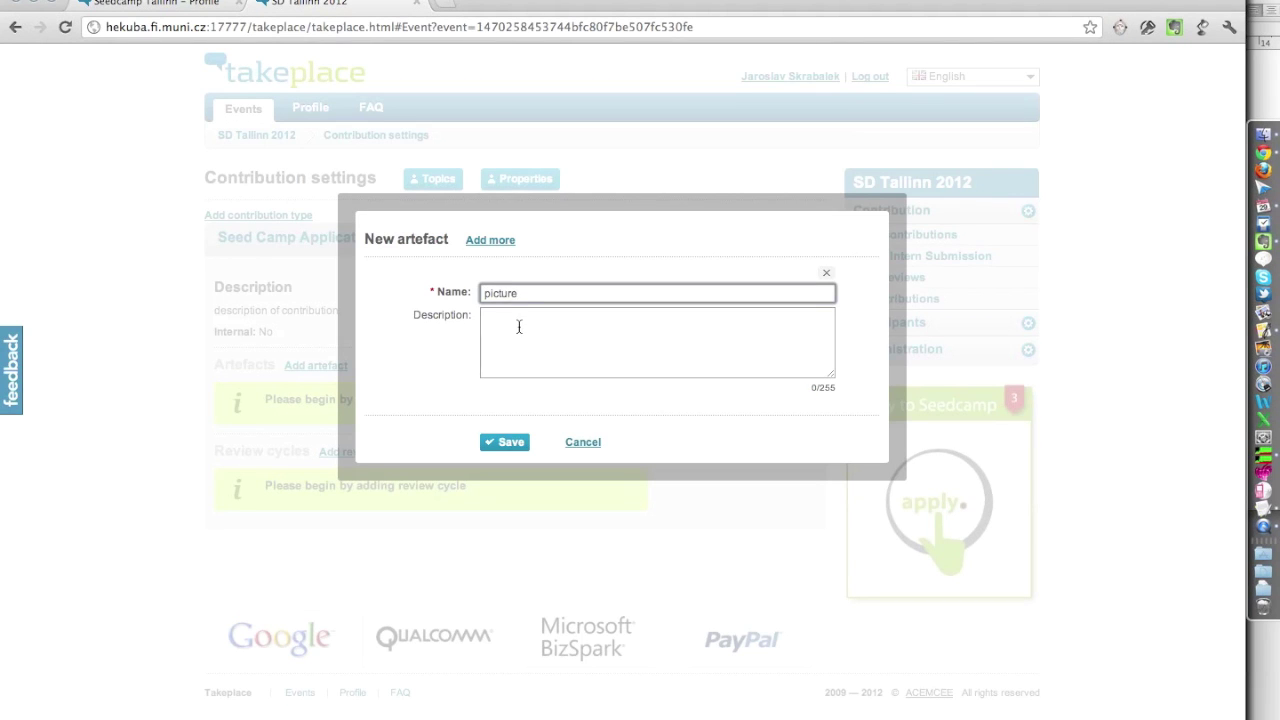
pyautogui.click(508, 307)
pyautogui.write('very nice picture')
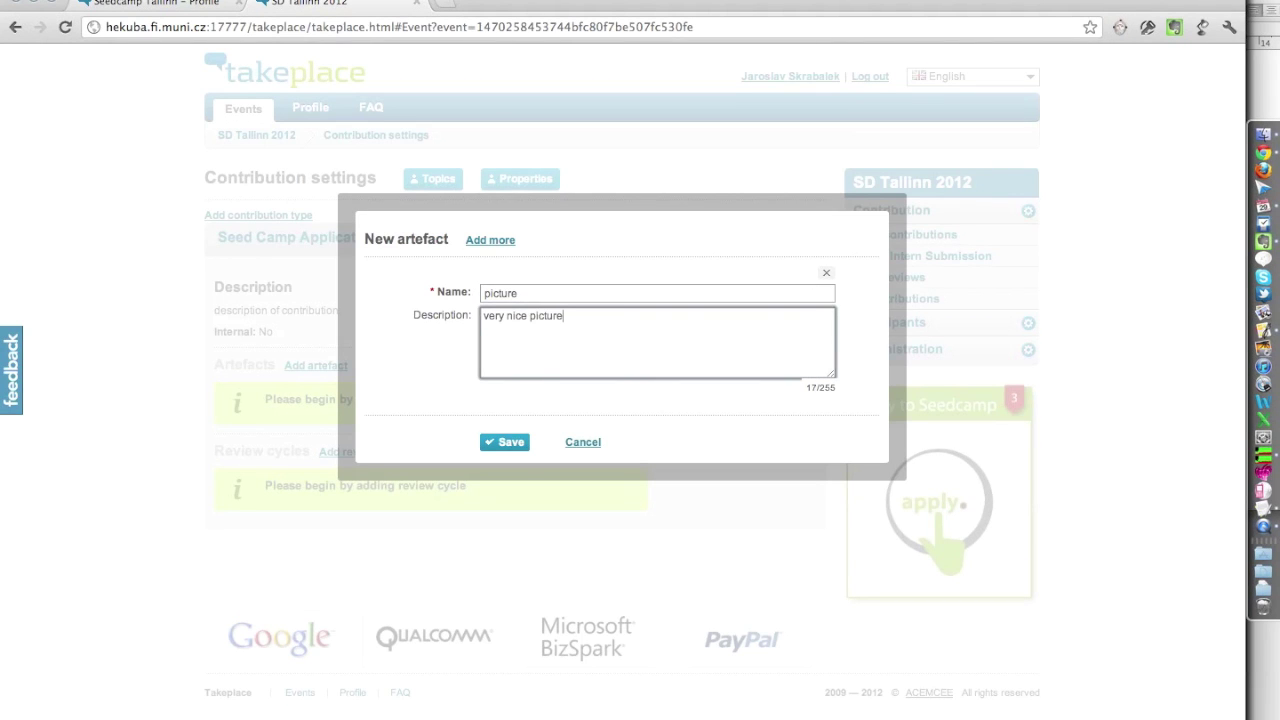
pyautogui.click(506, 442)
# - Edit the picture artefact to be required and submitted as a file upload with file type jpg, and save it
pyautogui.click(779, 393)
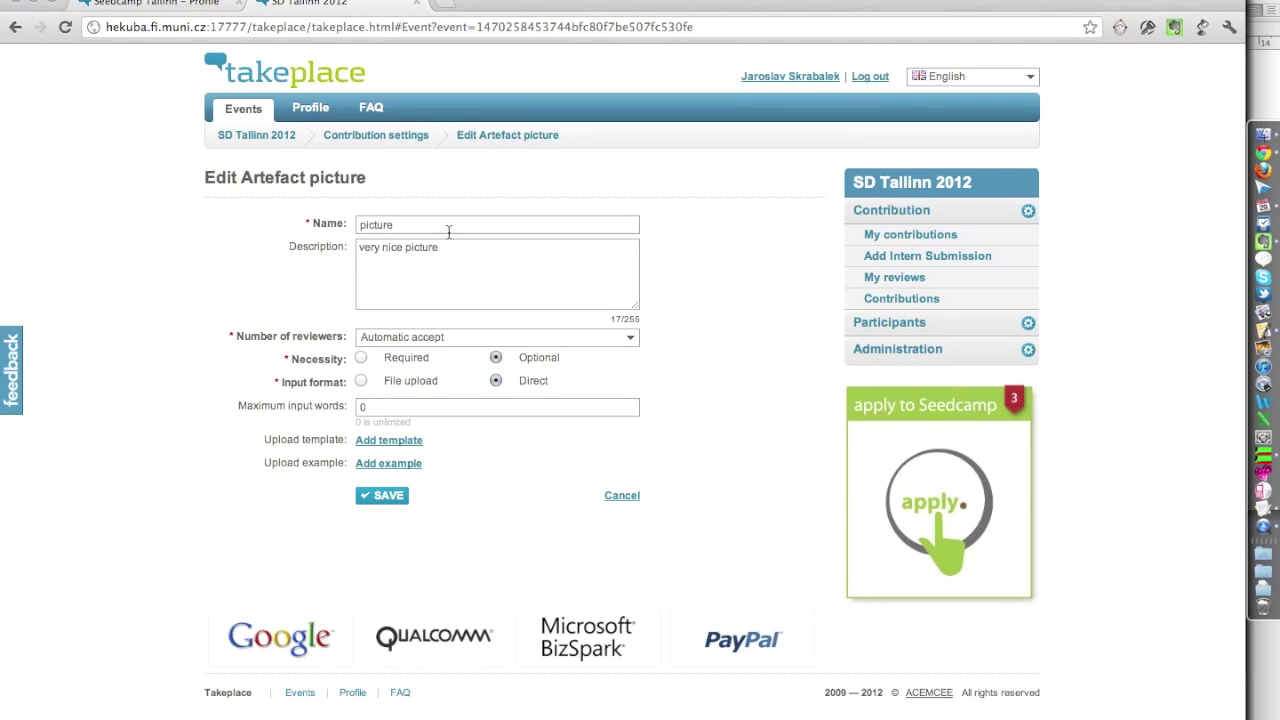
pyautogui.click(361, 381)
pyautogui.click(382, 408)
pyautogui.write('jpg')
pyautogui.click(388, 506)
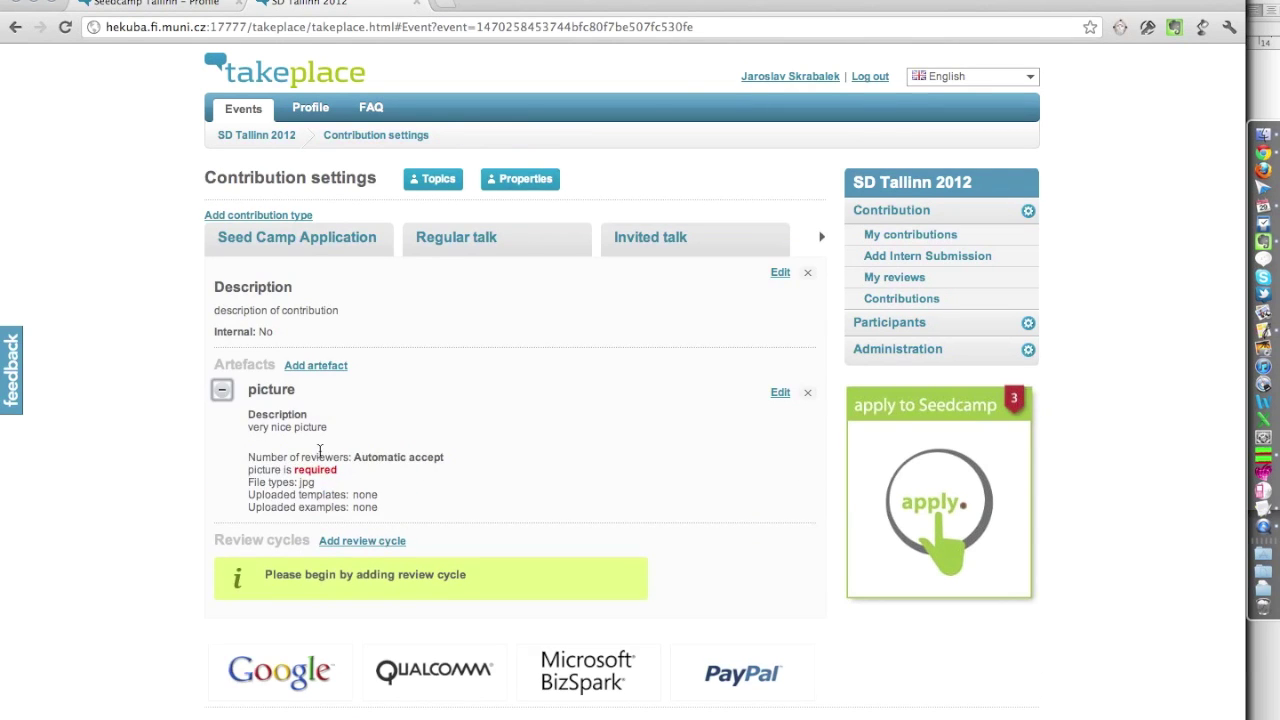
# - Add a review cycle with submission period 29.03.2012 to 04.04.2012 and review period 05.04.2012 to 07.04.2012, and expand its details
pyautogui.click(380, 541)
pyautogui.click(508, 316)
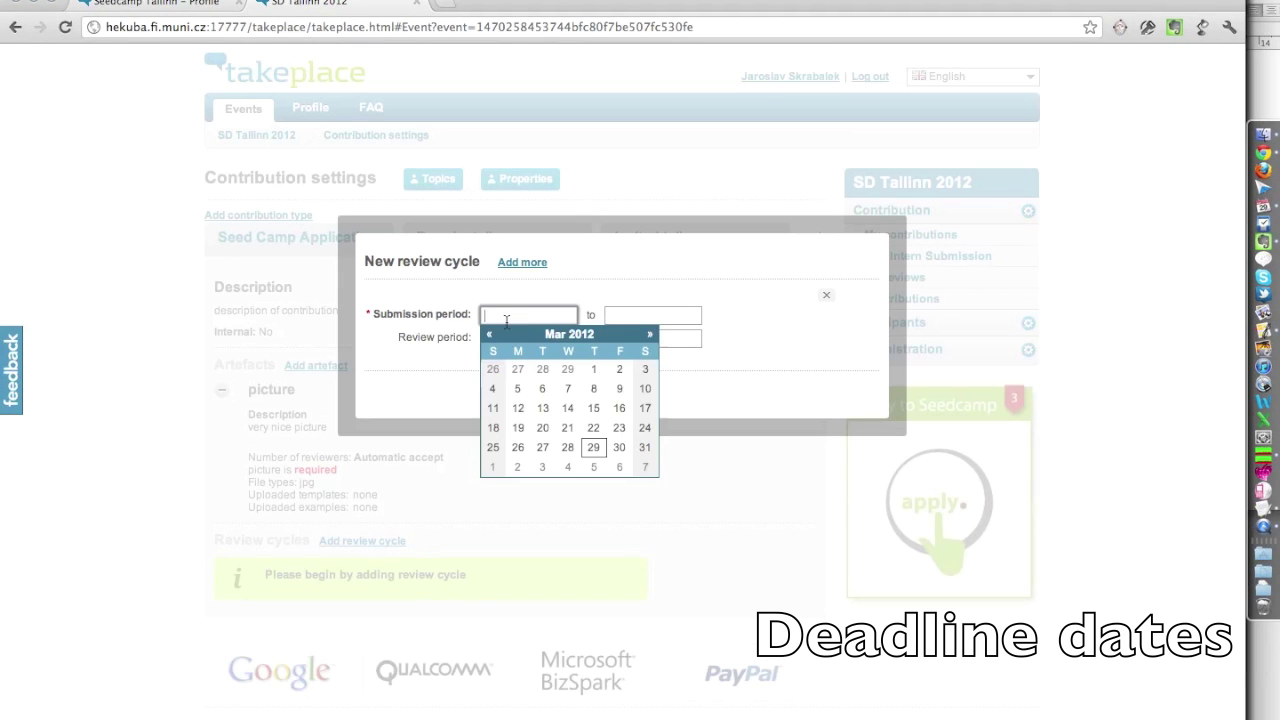
pyautogui.click(593, 448)
pyautogui.click(628, 316)
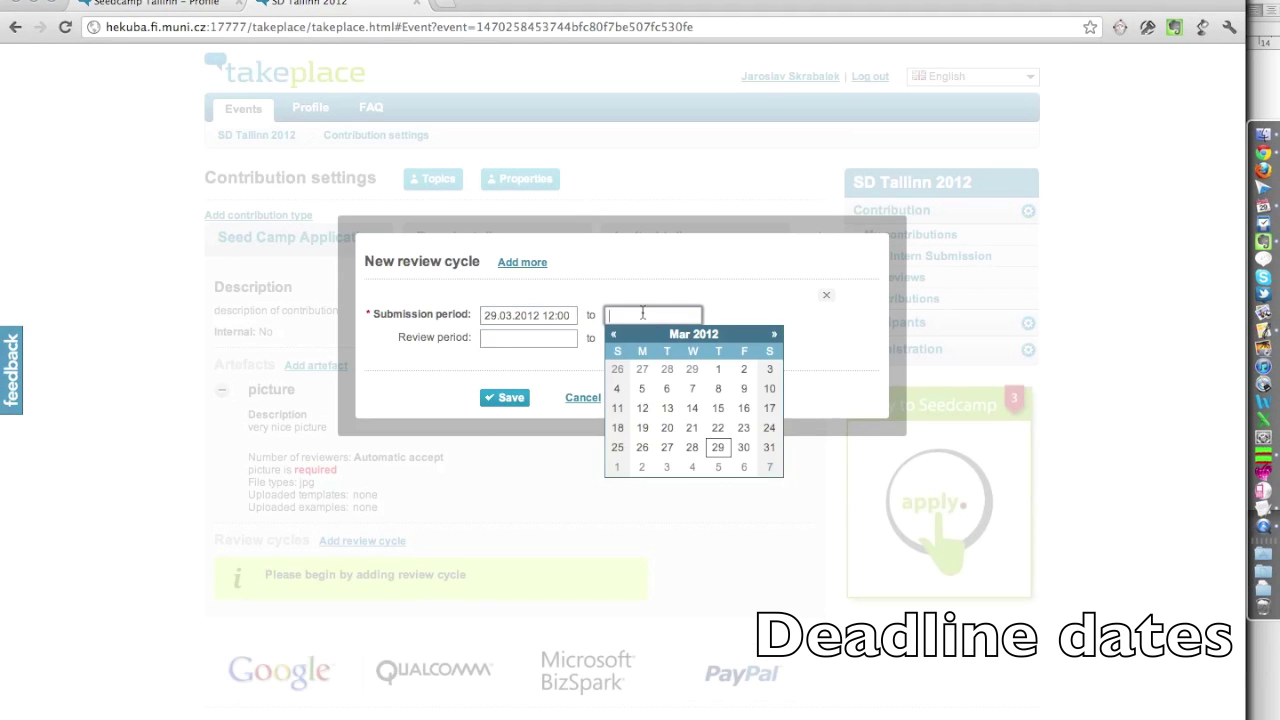
pyautogui.click(690, 467)
pyautogui.click(523, 340)
pyautogui.click(594, 492)
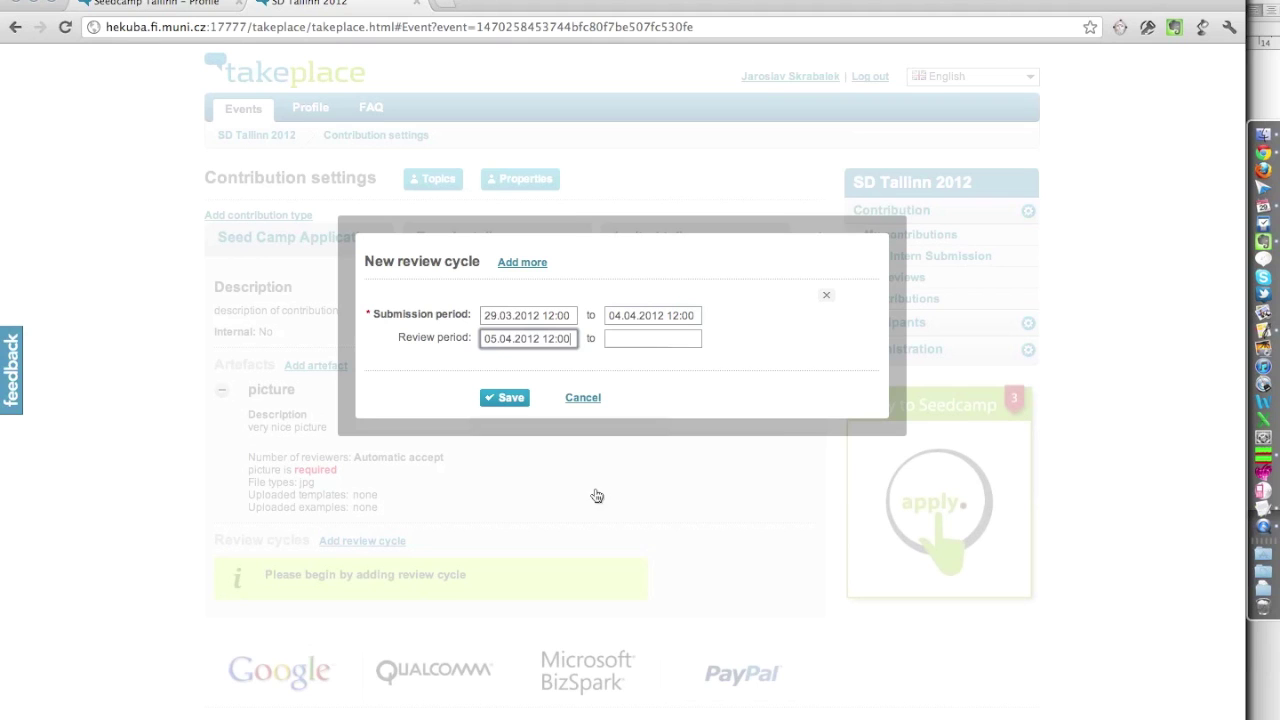
pyautogui.click(622, 342)
pyautogui.click(760, 485)
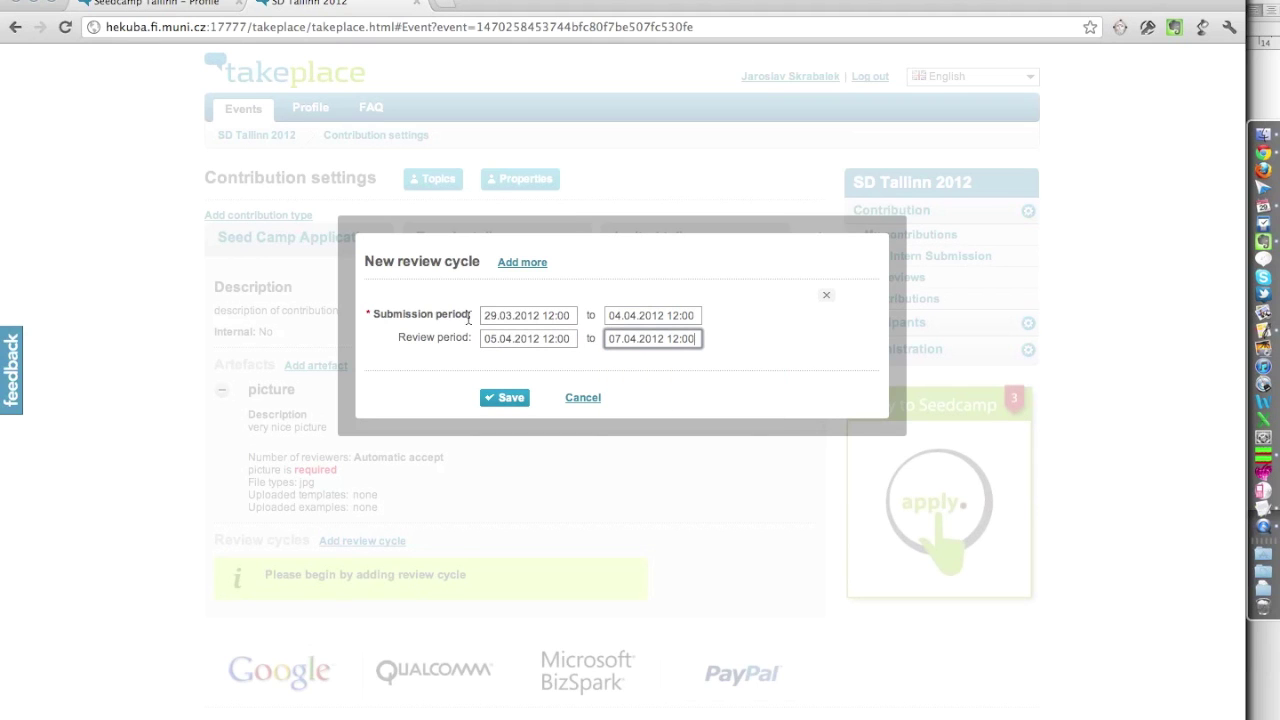
pyautogui.click(494, 399)
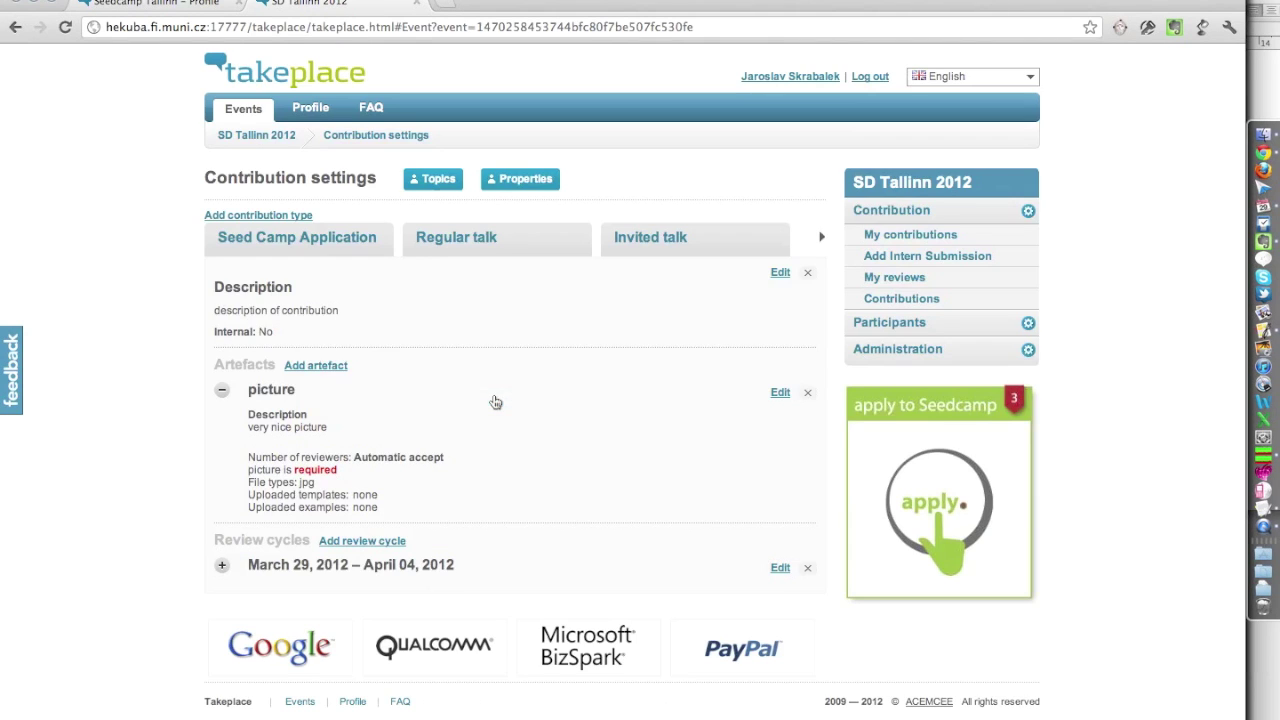
pyautogui.click(222, 565)
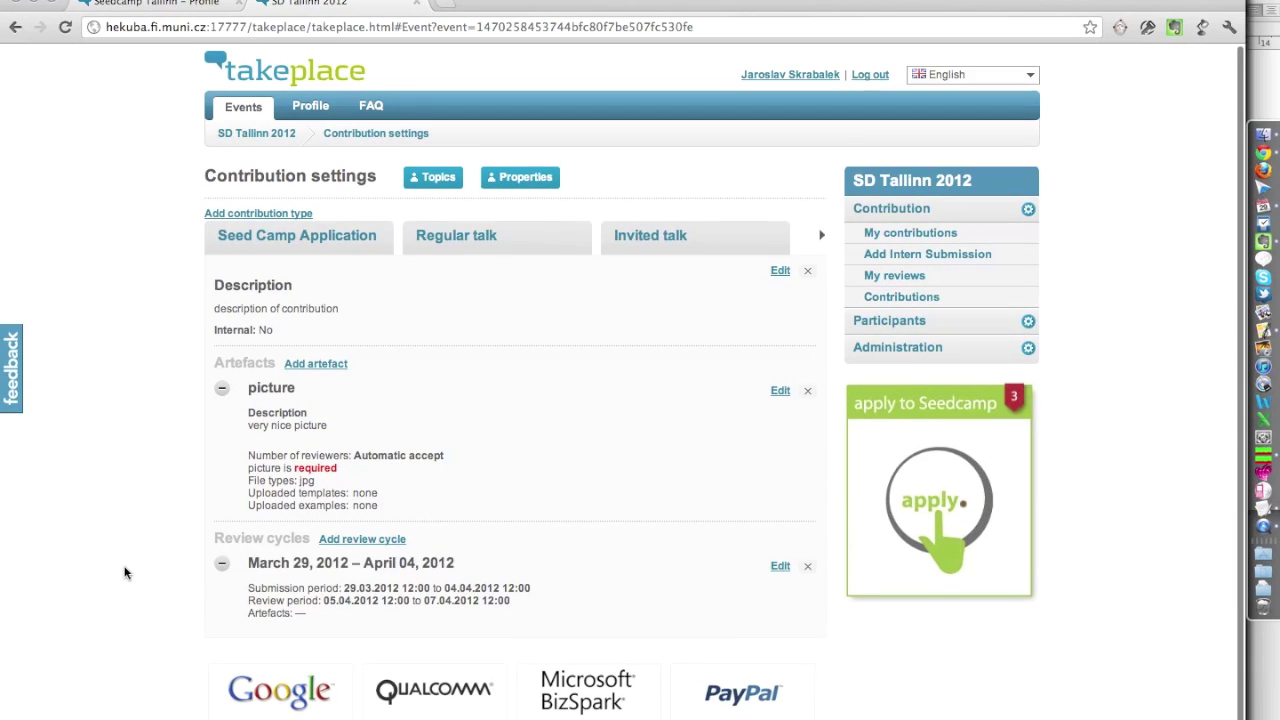
# - In the Seed Camp Application type, set the number of reviewers to 1 for "Give us an impressive fact about yourself" and save
pyautogui.click(281, 252)
pyautogui.scroll(-1, 165, 360)
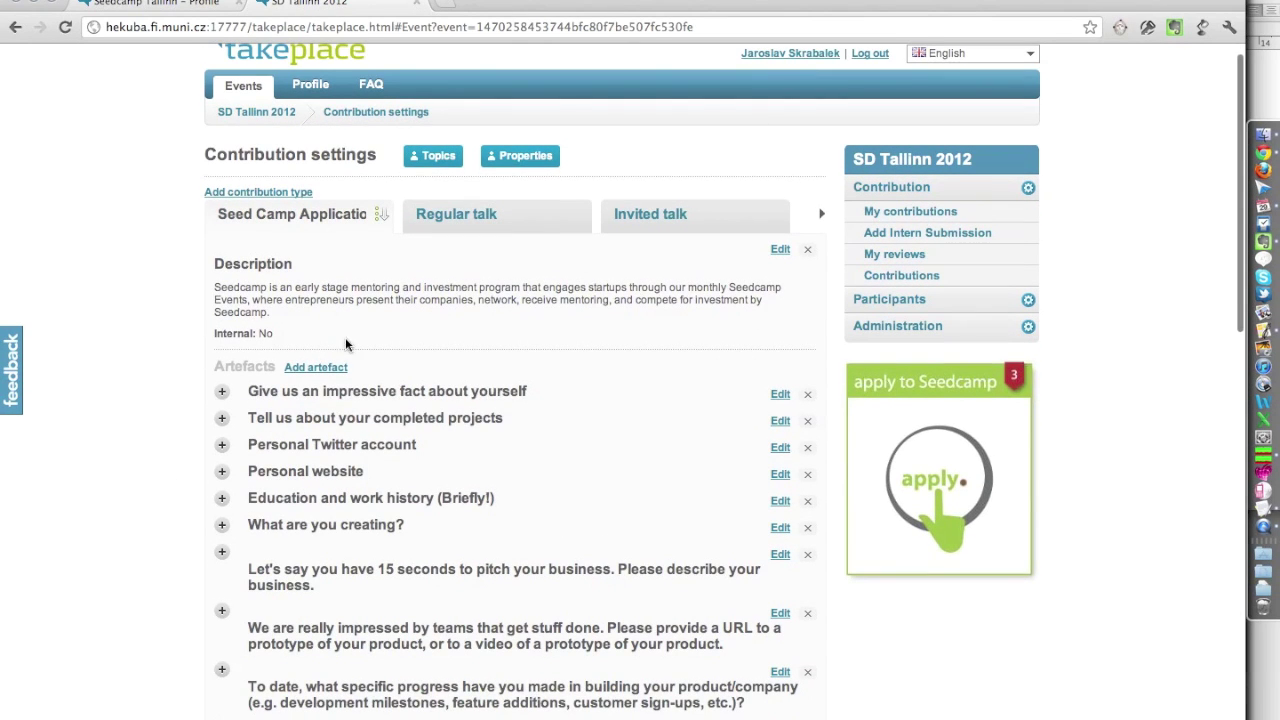
pyautogui.click(775, 396)
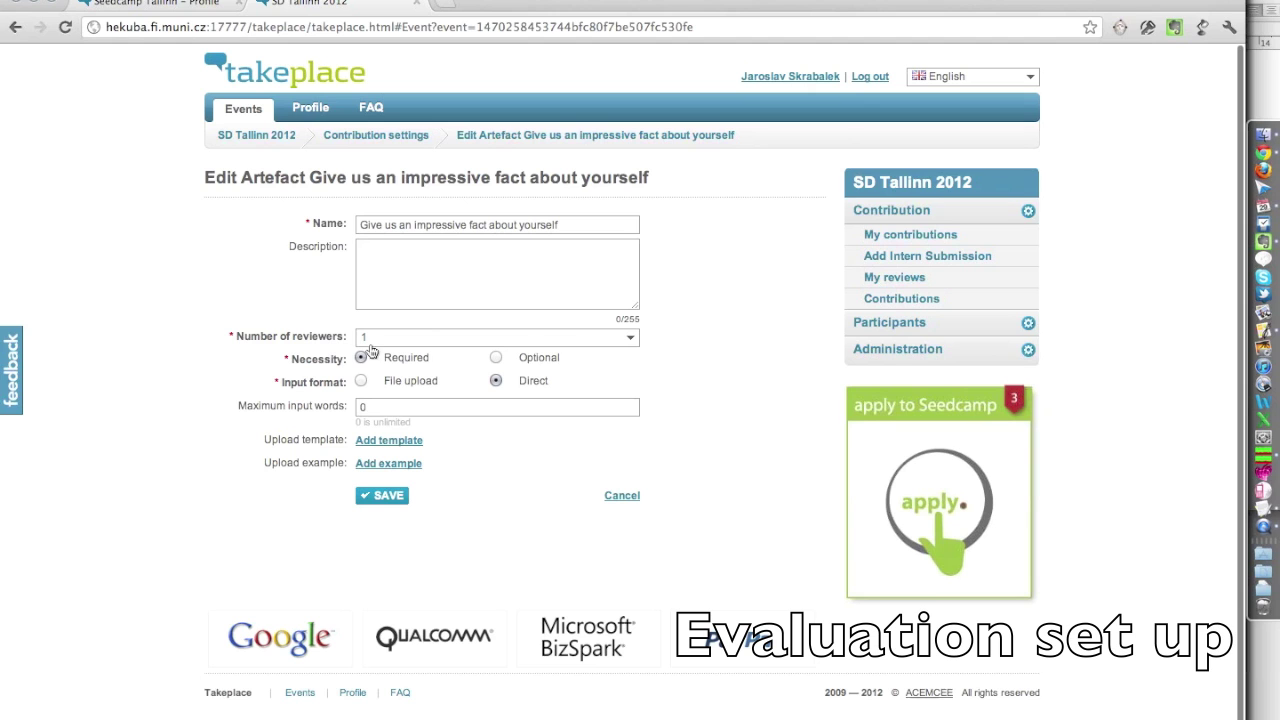
pyautogui.click(460, 337)
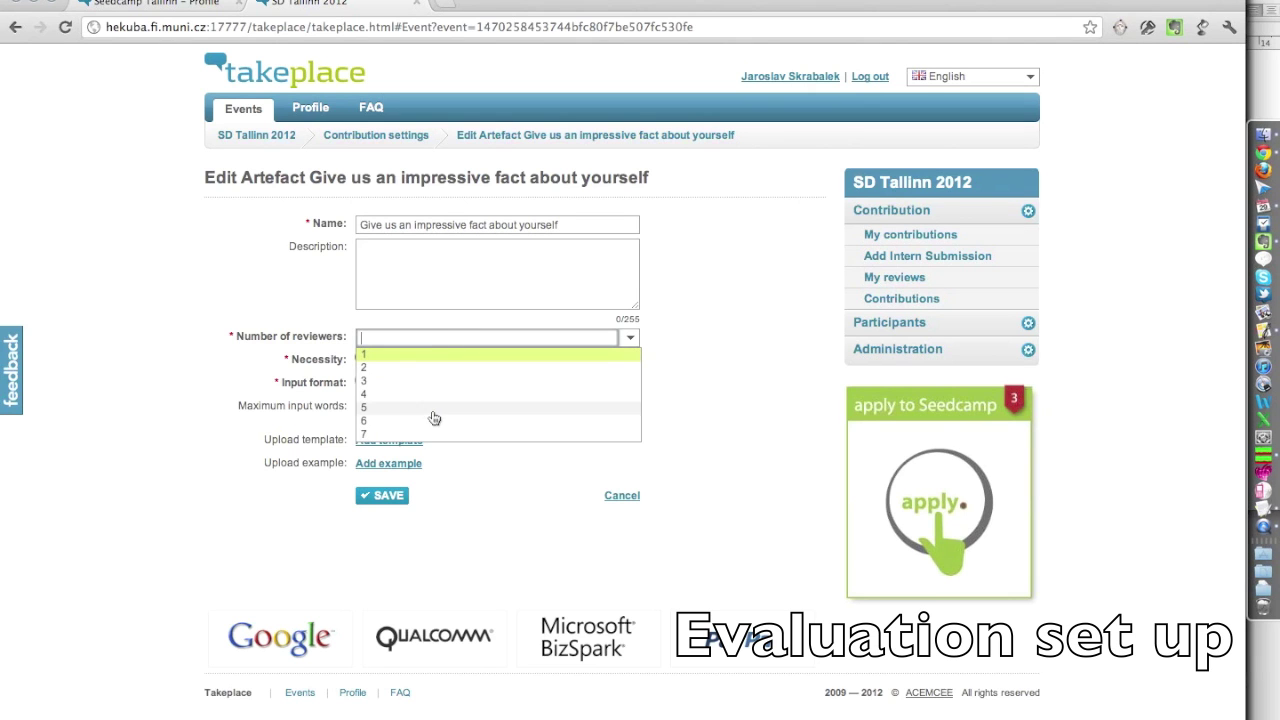
pyautogui.click(440, 359)
pyautogui.click(388, 497)
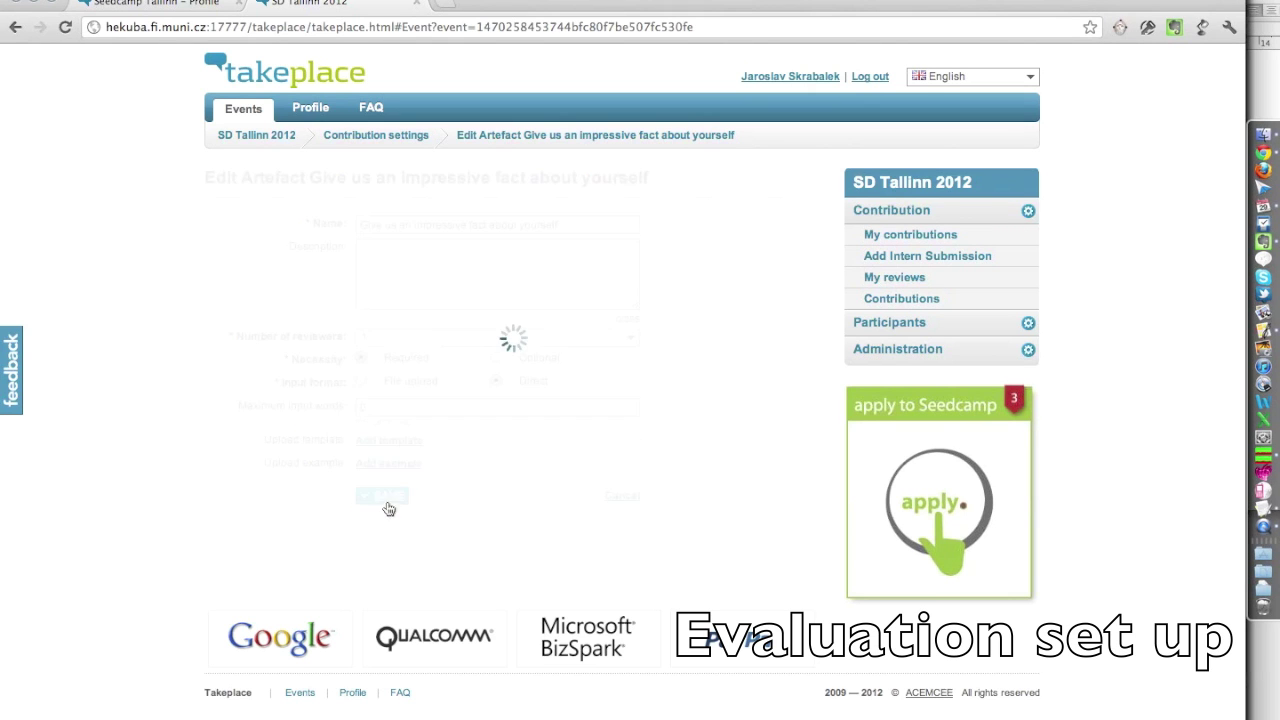
# - Add the criteria Originality, Innovation potencial and Investment potential to the "Give us an impressive fact about yourself" artefact
pyautogui.click(222, 420)
pyautogui.scroll(-3, 224, 418)
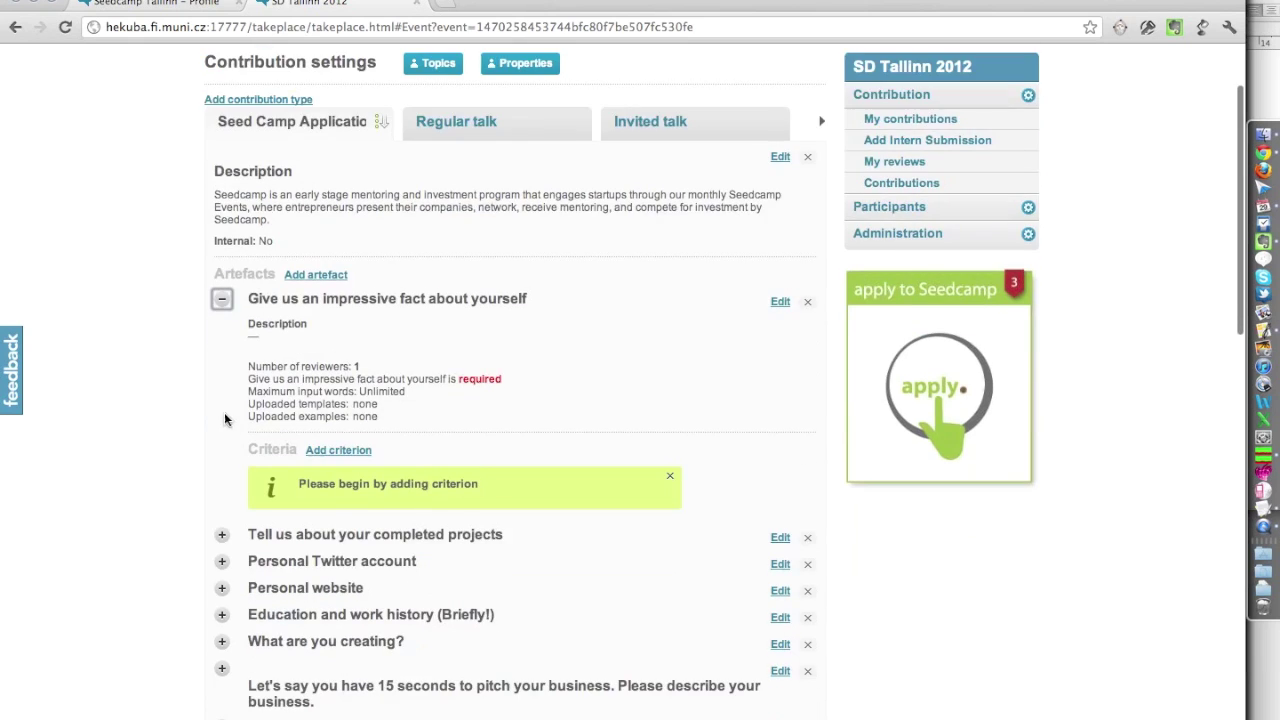
pyautogui.click(340, 450)
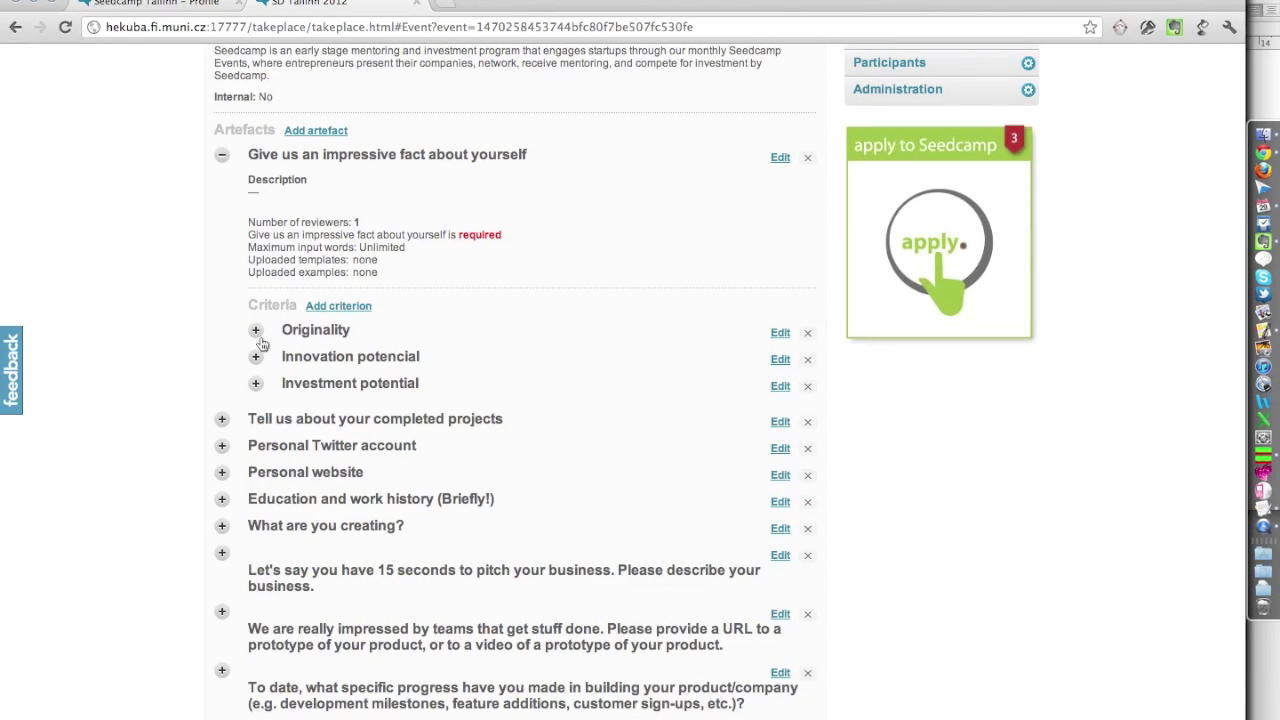
# - Give the Originality criterion 3 points labelled Bad, Good and Excelent, with minimum points of 1.00, and save it
pyautogui.click(256, 331)
pyautogui.click(780, 333)
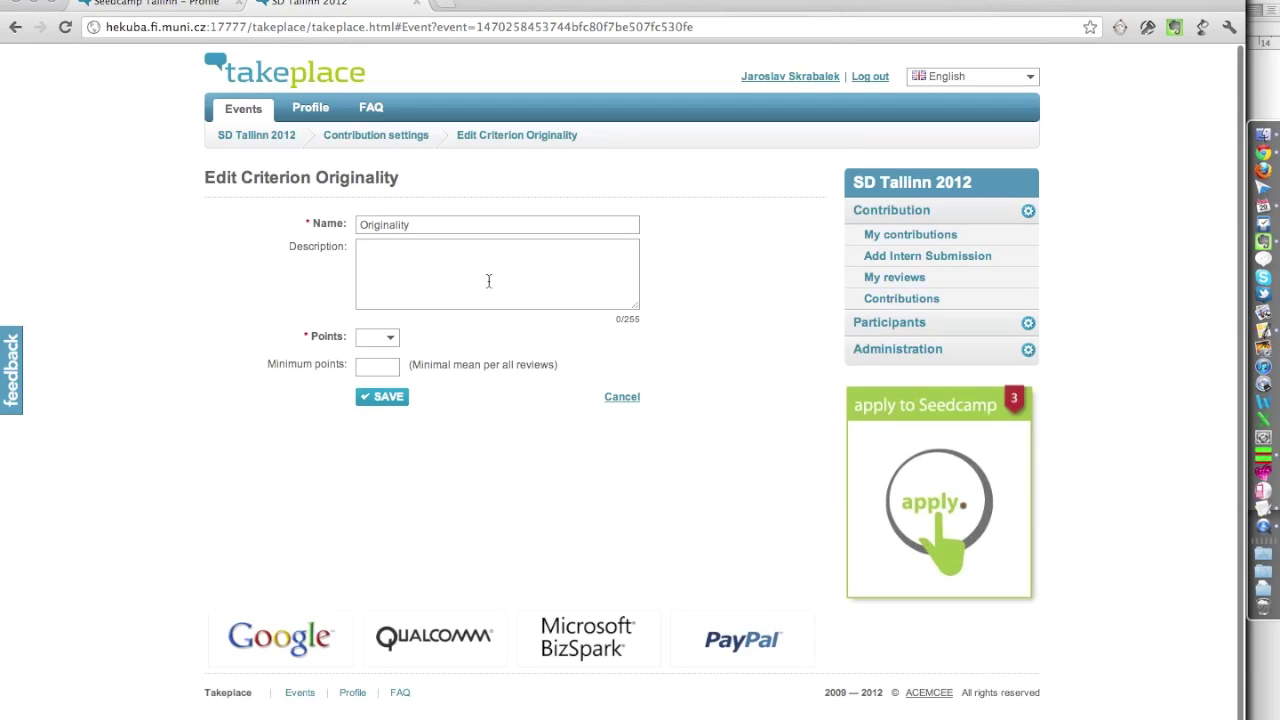
pyautogui.click(388, 343)
pyautogui.click(398, 390)
pyautogui.click(408, 365)
pyautogui.write('Bad')
pyautogui.press('Tab')
pyautogui.write('Good')
pyautogui.press('Tab')
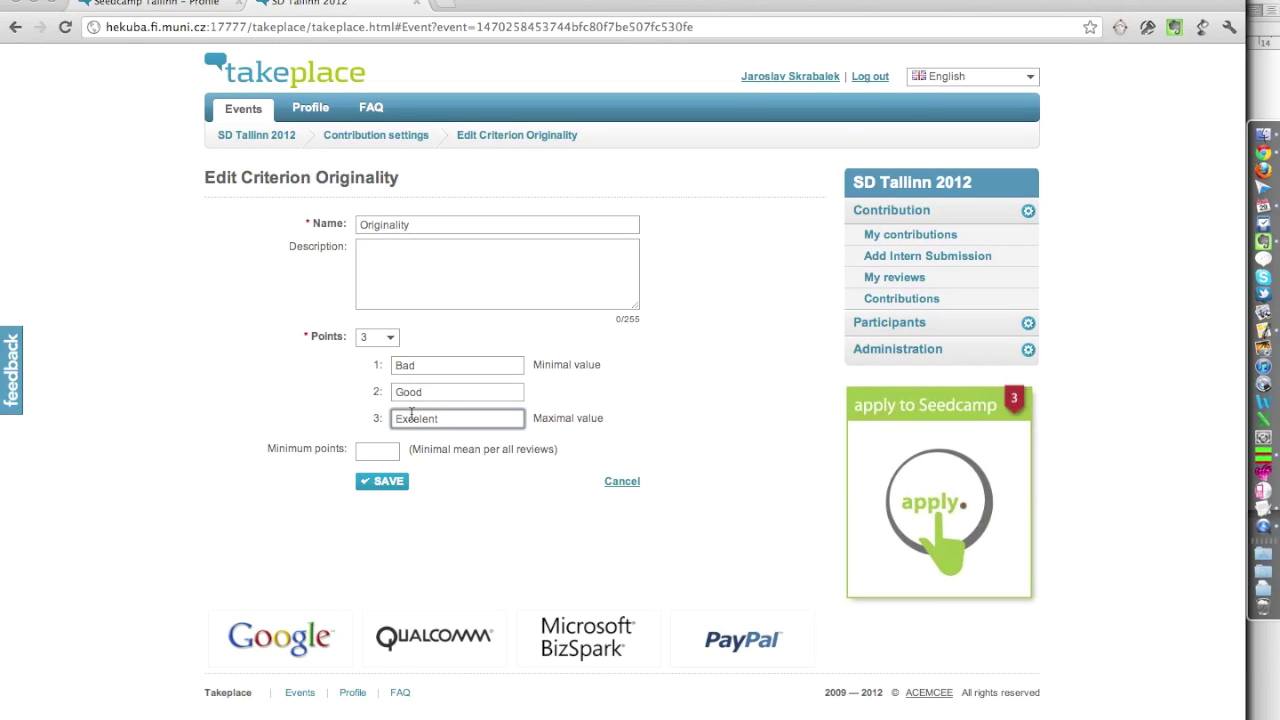
pyautogui.click(382, 453)
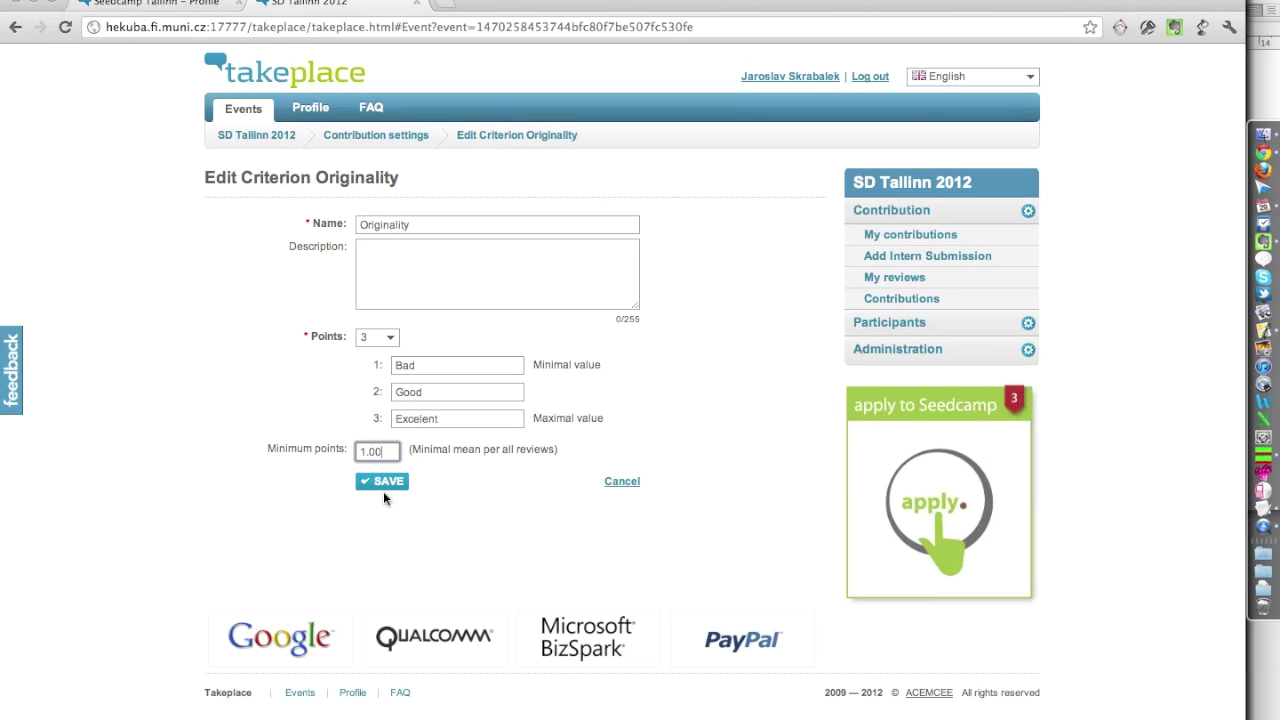
pyautogui.click(384, 486)
# - Open the contributions overview and examine the submitted talks with their final and individual review scores
pyautogui.scroll(-3, 629, 484)
pyautogui.scroll(-3, 630, 484)
pyautogui.scroll(8, 849, 330)
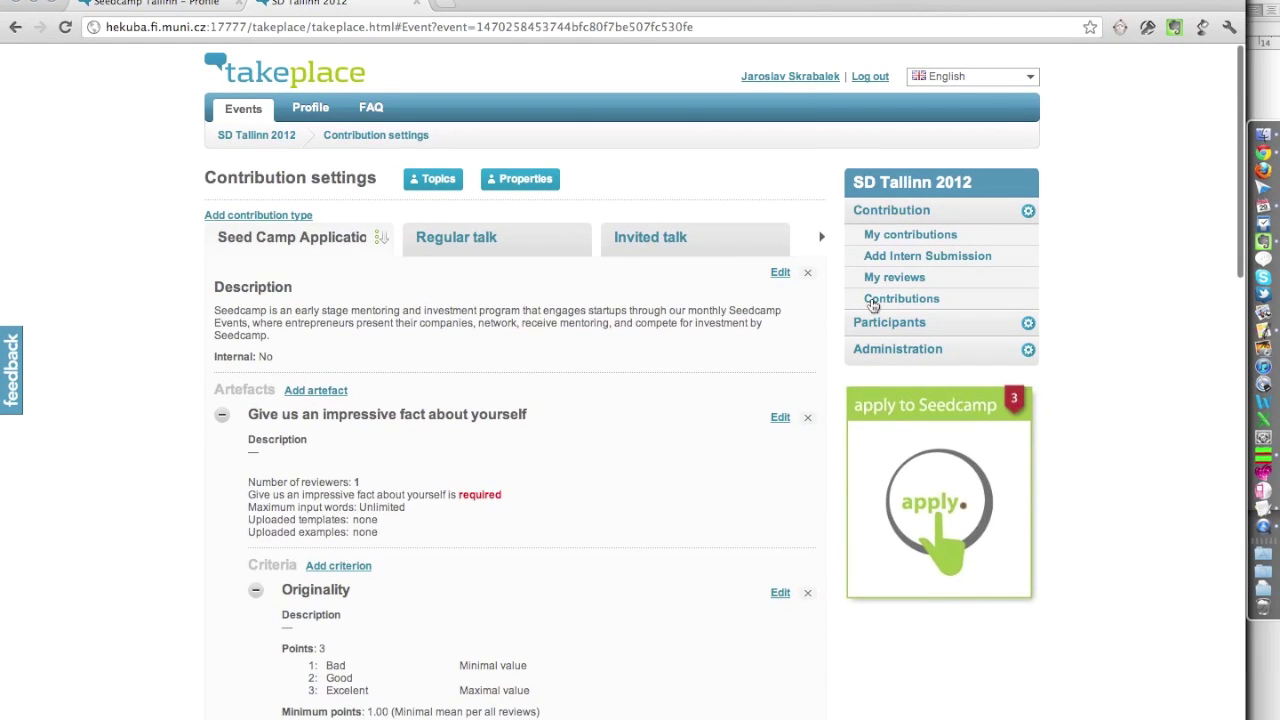
pyautogui.click(873, 299)
pyautogui.scroll(-5, 466, 402)
pyautogui.scroll(-3, 466, 402)
pyautogui.scroll(10, 466, 404)
pyautogui.moveTo(768, 180)
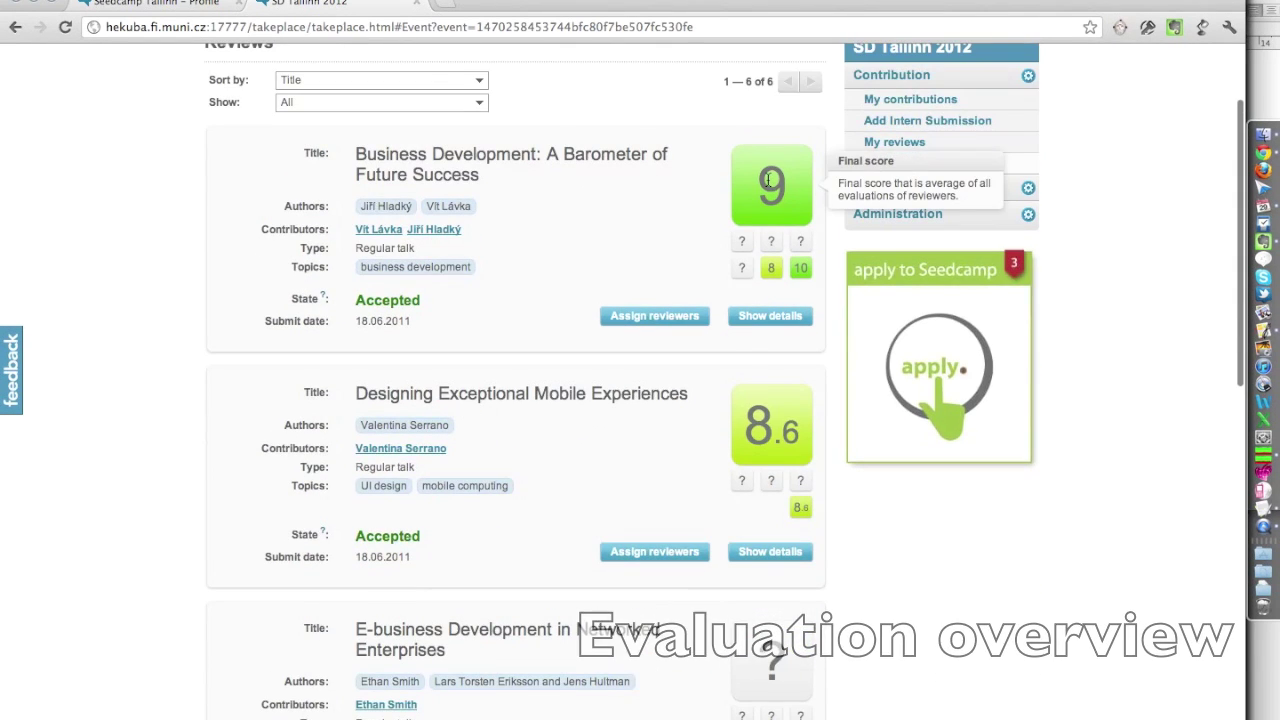
# - Assign the first interested person as reviewer of "Business Development: A Barometer of Future Success" and toggle one more reviewer further down the list
pyautogui.click(655, 315)
pyautogui.scroll(-2, 514, 372)
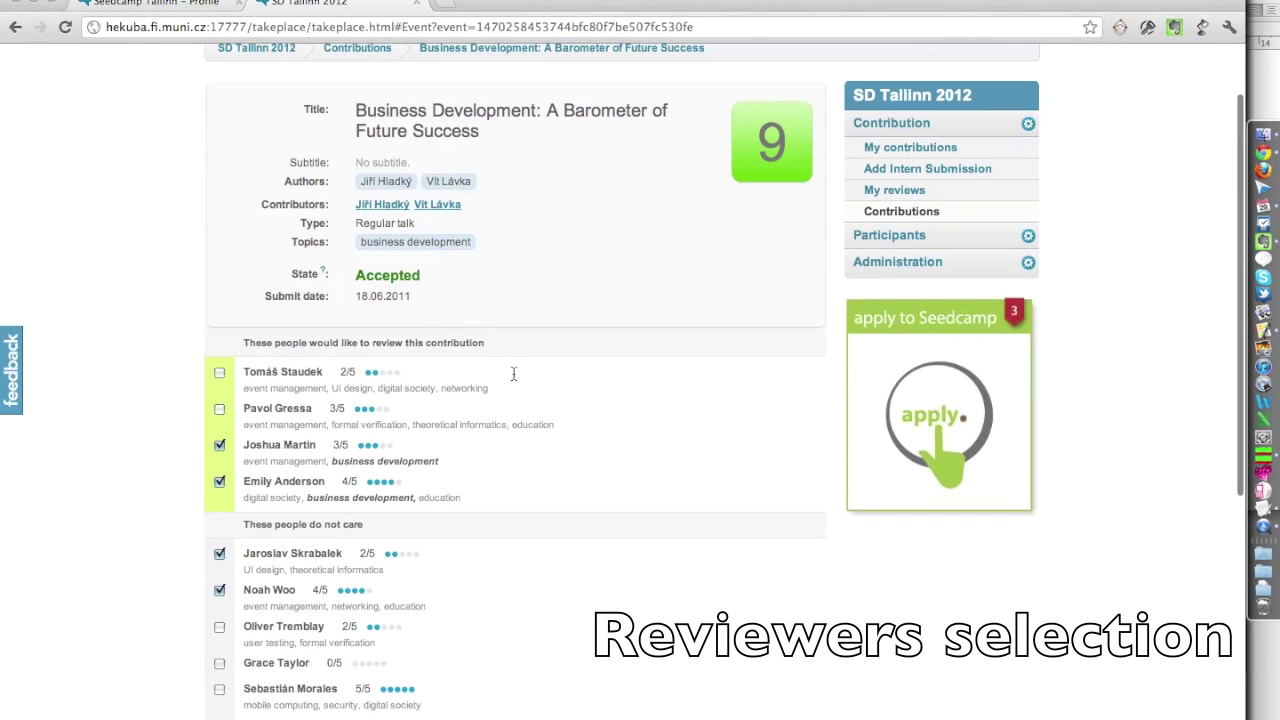
pyautogui.click(219, 372)
pyautogui.scroll(-5, 217, 375)
pyautogui.click(219, 340)
pyautogui.scroll(6, 218, 338)
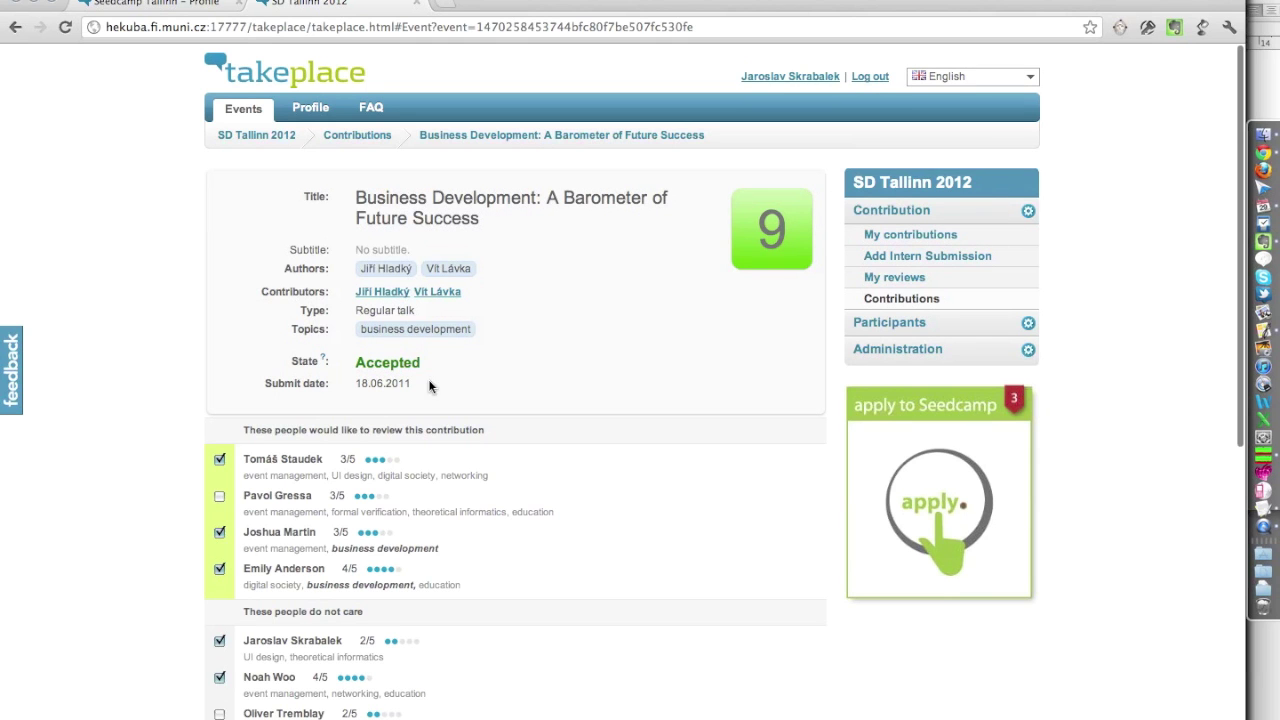
# - Open "Business Development: A Barometer of Future Success" from My reviews and start reviewing its full paper
pyautogui.click(936, 280)
pyautogui.scroll(-1, 594, 391)
pyautogui.click(766, 360)
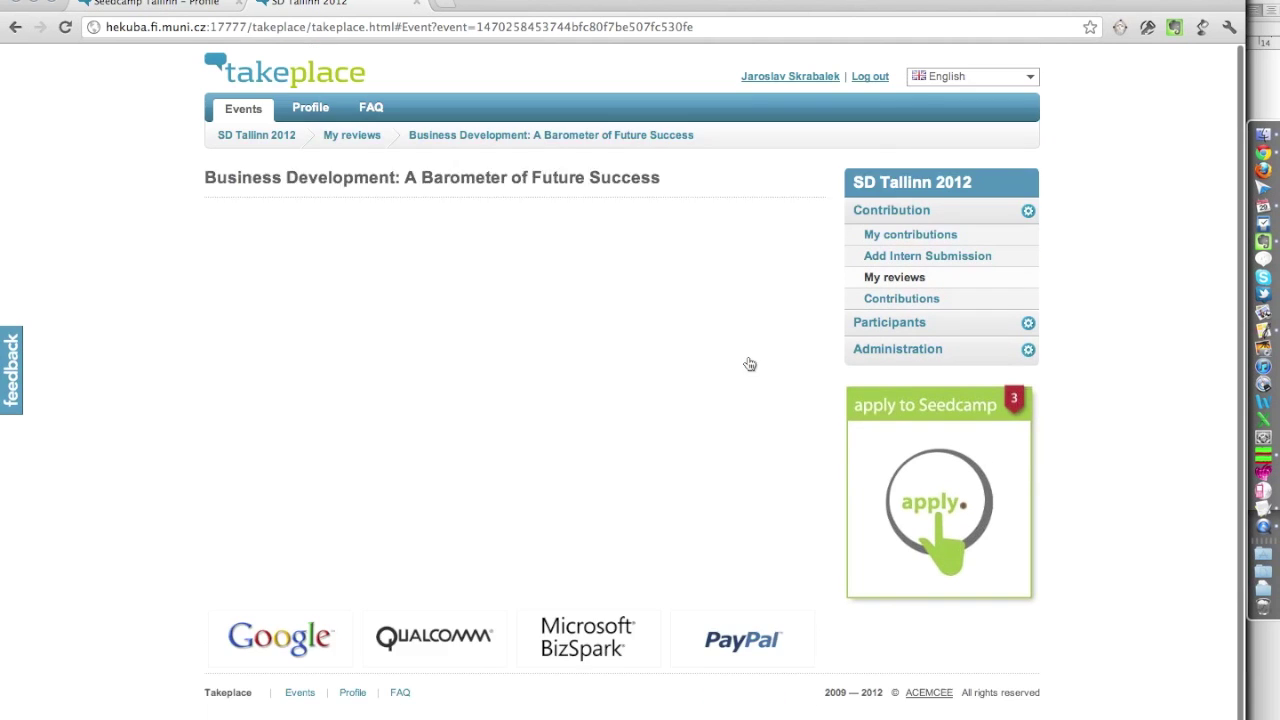
pyautogui.scroll(-2, 626, 366)
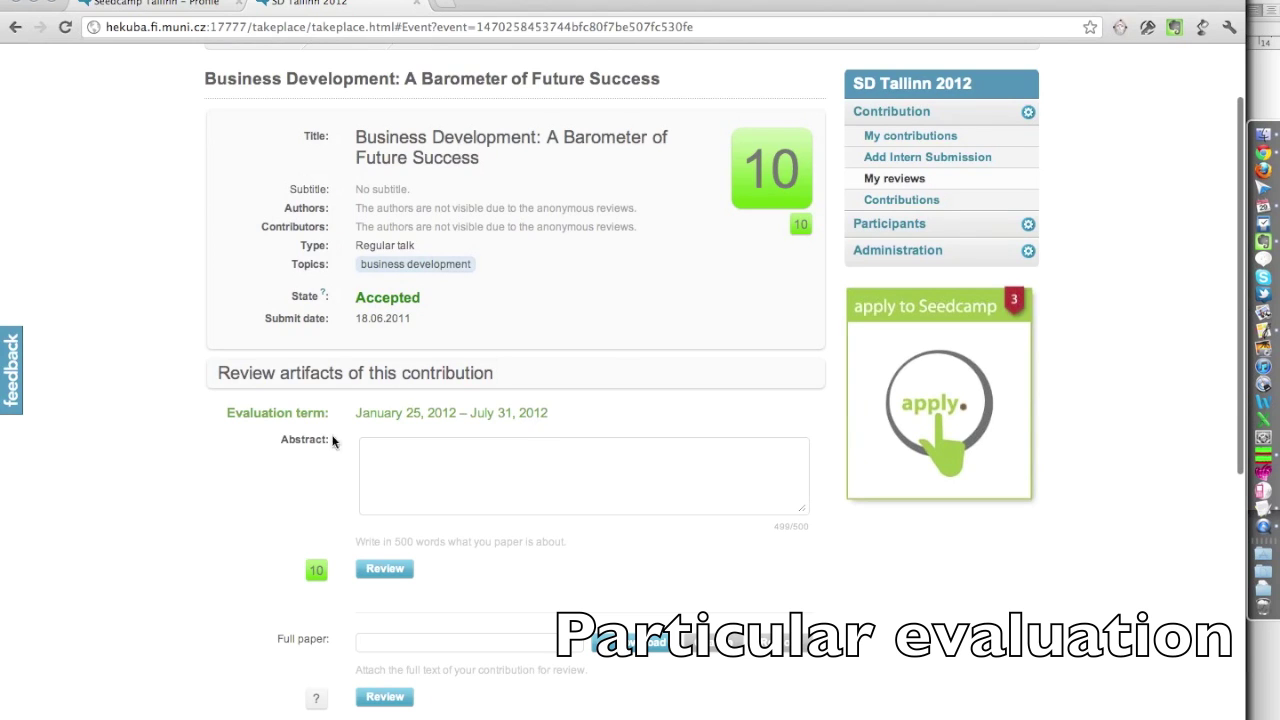
pyautogui.scroll(-5, 479, 459)
# - Rate the full paper 2 for Clarity, 3 for Language, 5 for Originality and 3 for Topicality
pyautogui.click(395, 449)
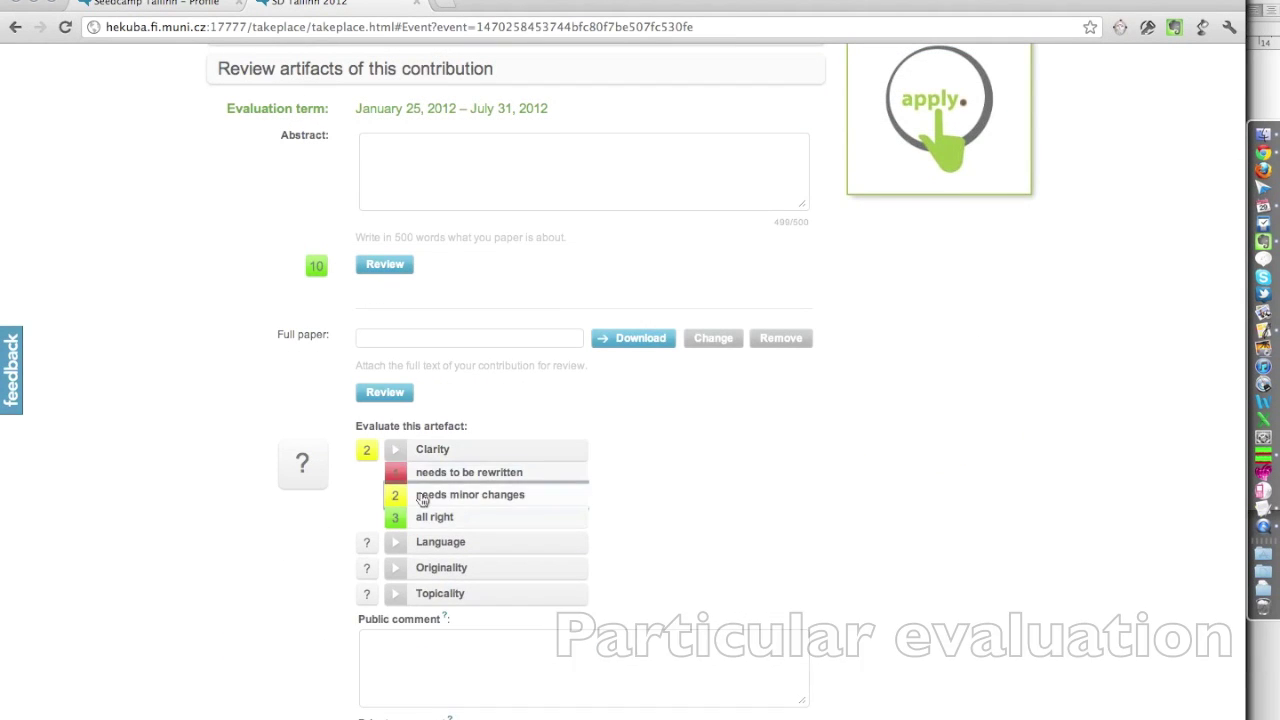
pyautogui.click(393, 494)
pyautogui.click(395, 475)
pyautogui.click(430, 540)
pyautogui.click(395, 501)
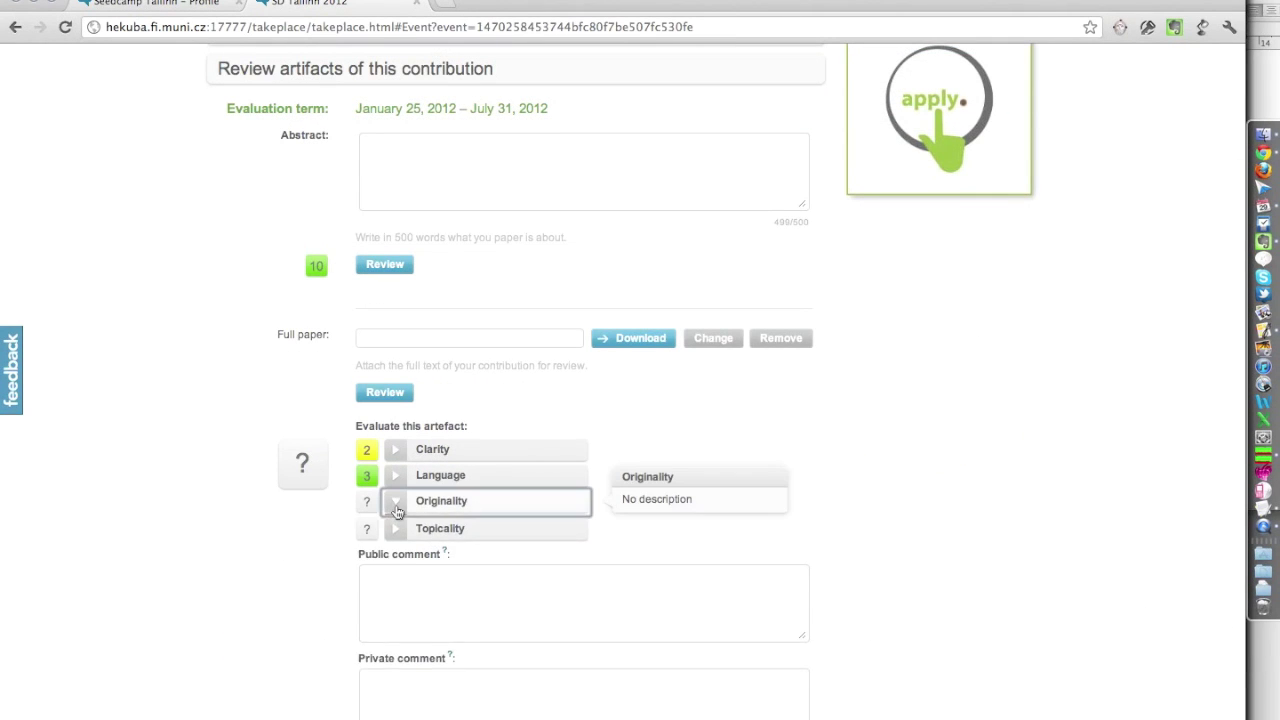
pyautogui.click(437, 613)
pyautogui.click(395, 526)
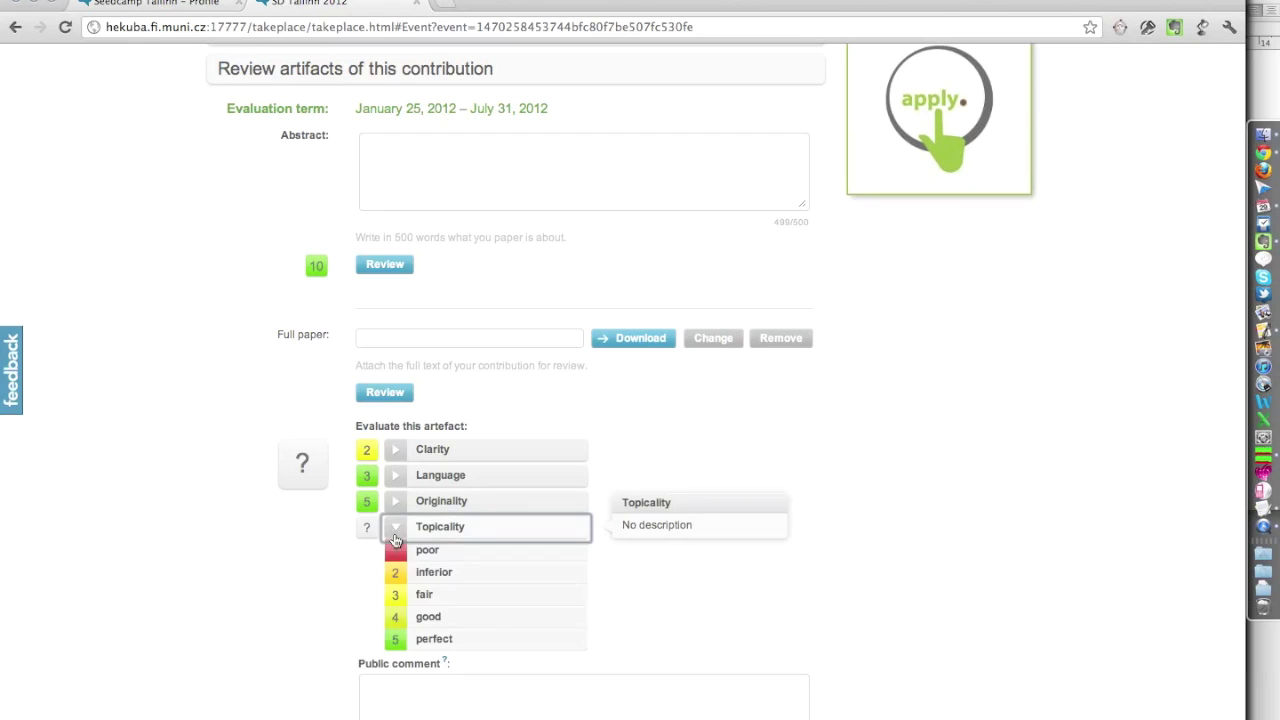
pyautogui.click(428, 594)
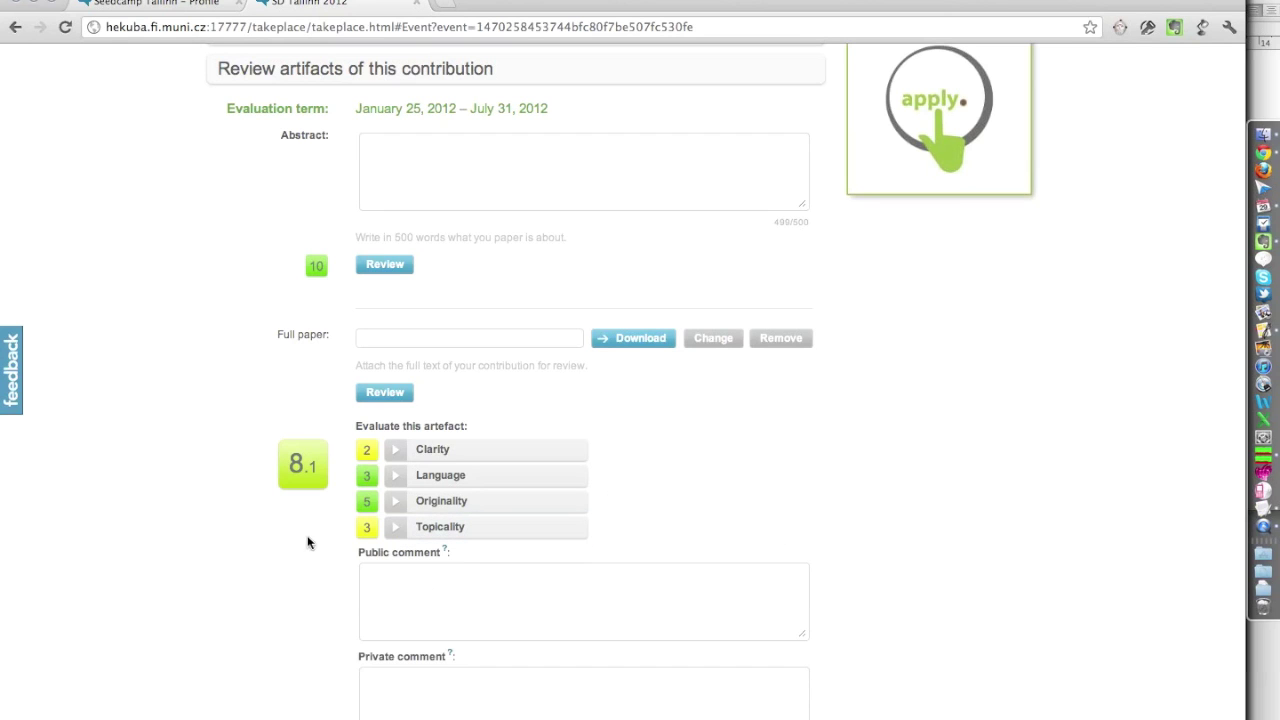
# - Enter the public comment "It is fine, good job." and a private comment beginning "Ask him for fine", and send the evaluation
pyautogui.scroll(-3, 370, 468)
pyautogui.click(408, 481)
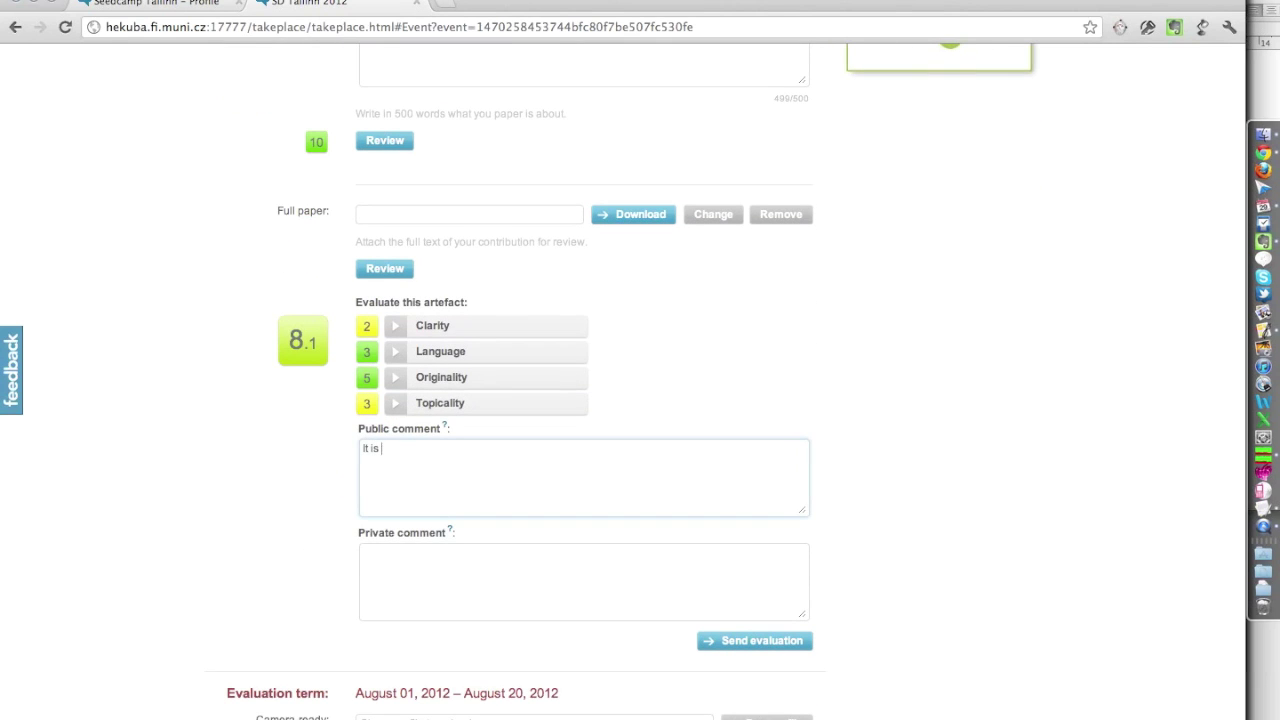
pyautogui.write('It is fine, good job.')
pyautogui.click(406, 571)
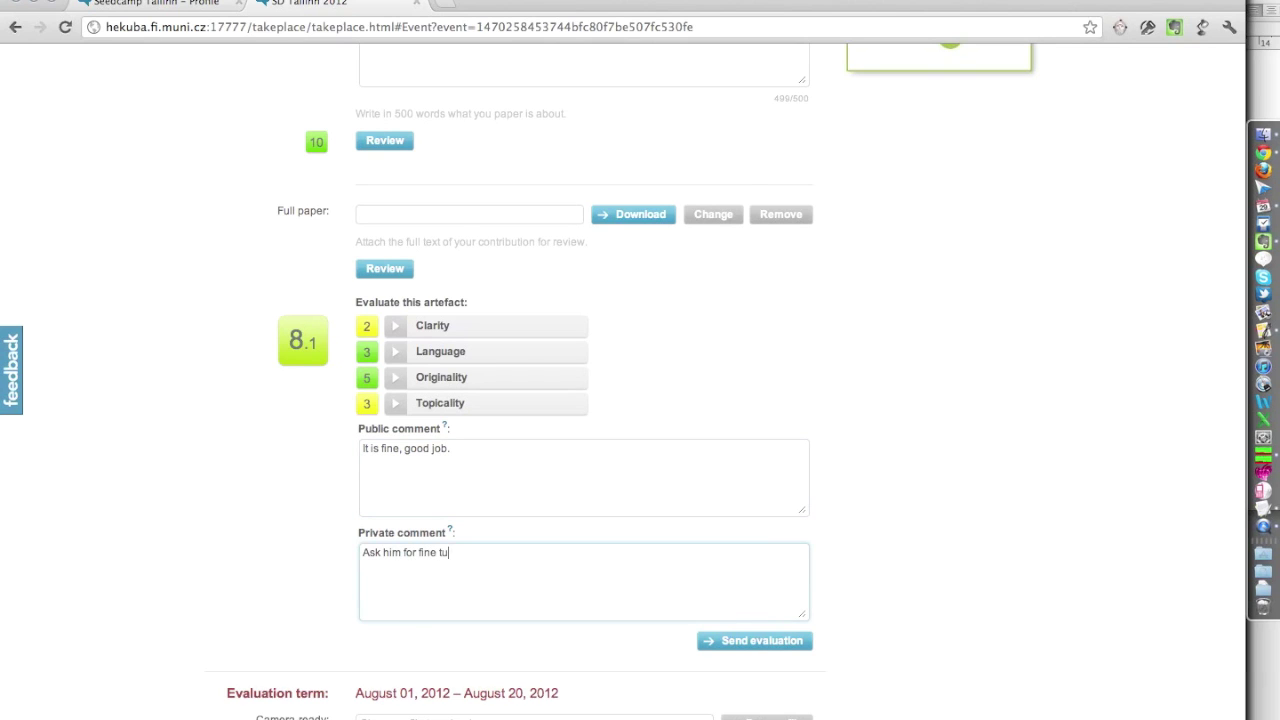
pyautogui.click(733, 650)
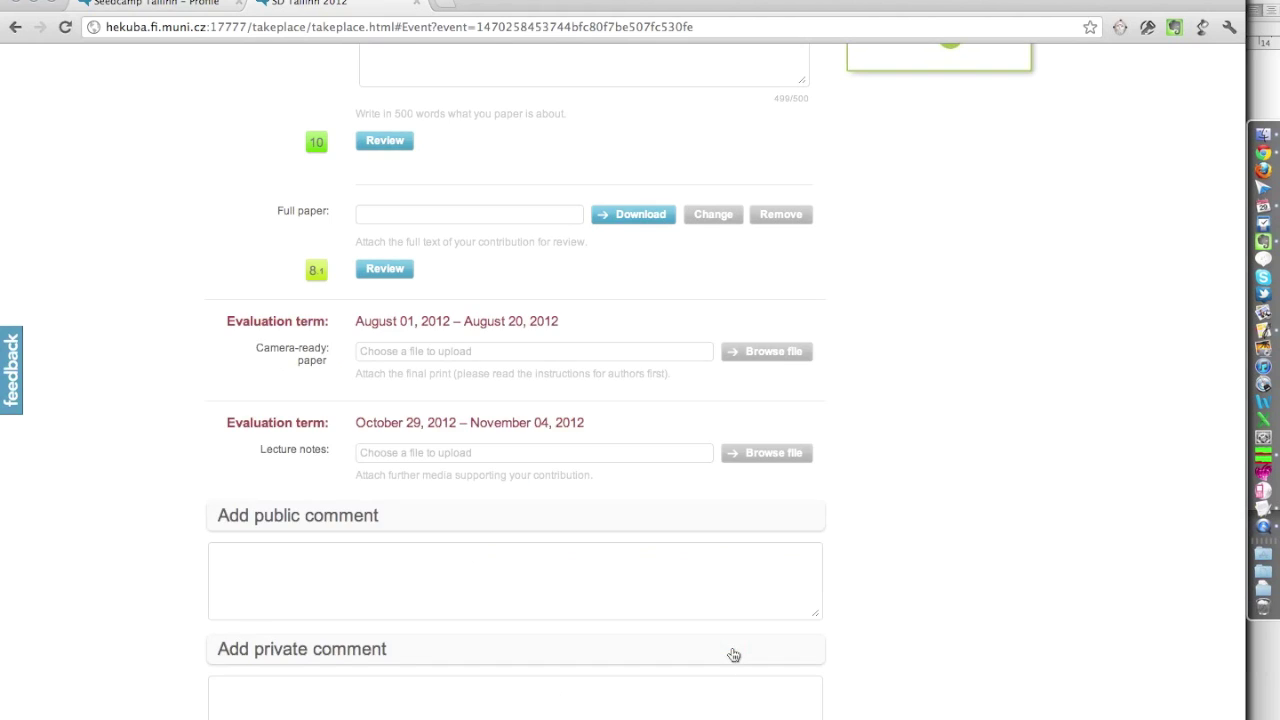
# - Enter the overall comment "Overall, it is a good paper" on the reviewed contribution
pyautogui.scroll(-2, 733, 655)
pyautogui.click(677, 477)
pyautogui.write('Overall, it is a good paper')
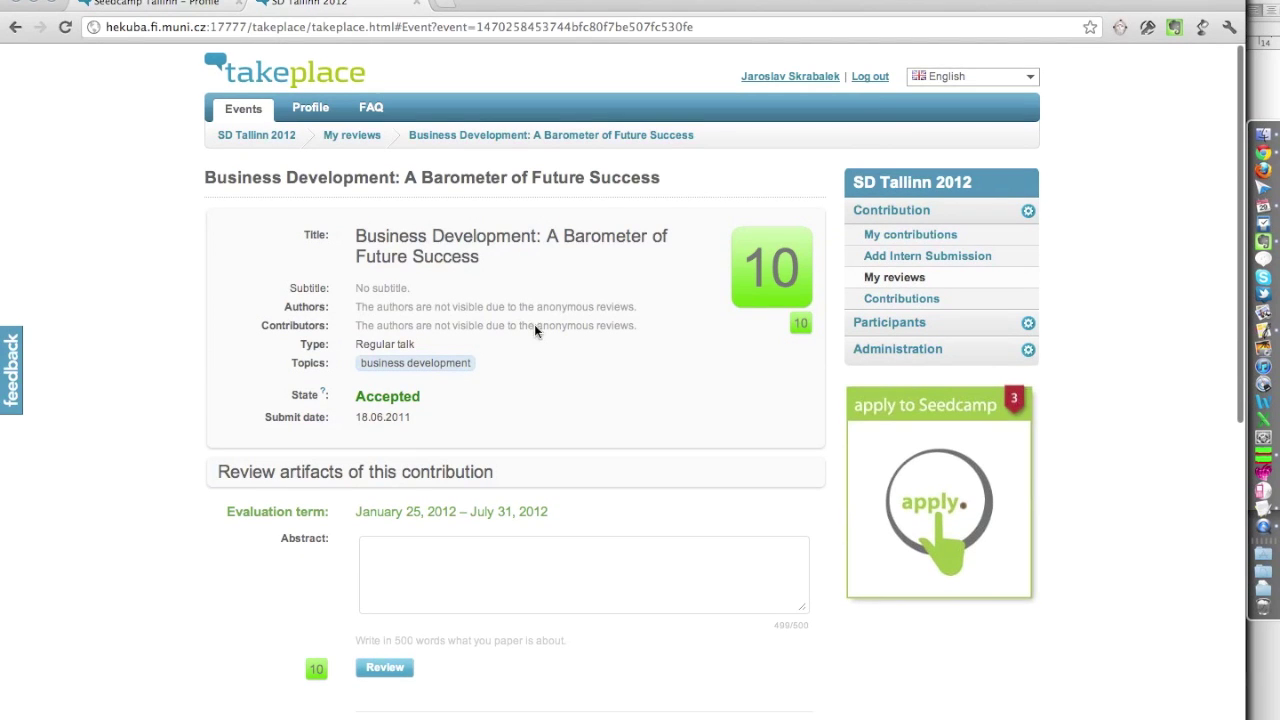
# - Start a new contribution of your own titled "Seedcamp application - Takeplace" with the subtitle "Event management platform"
pyautogui.click(905, 238)
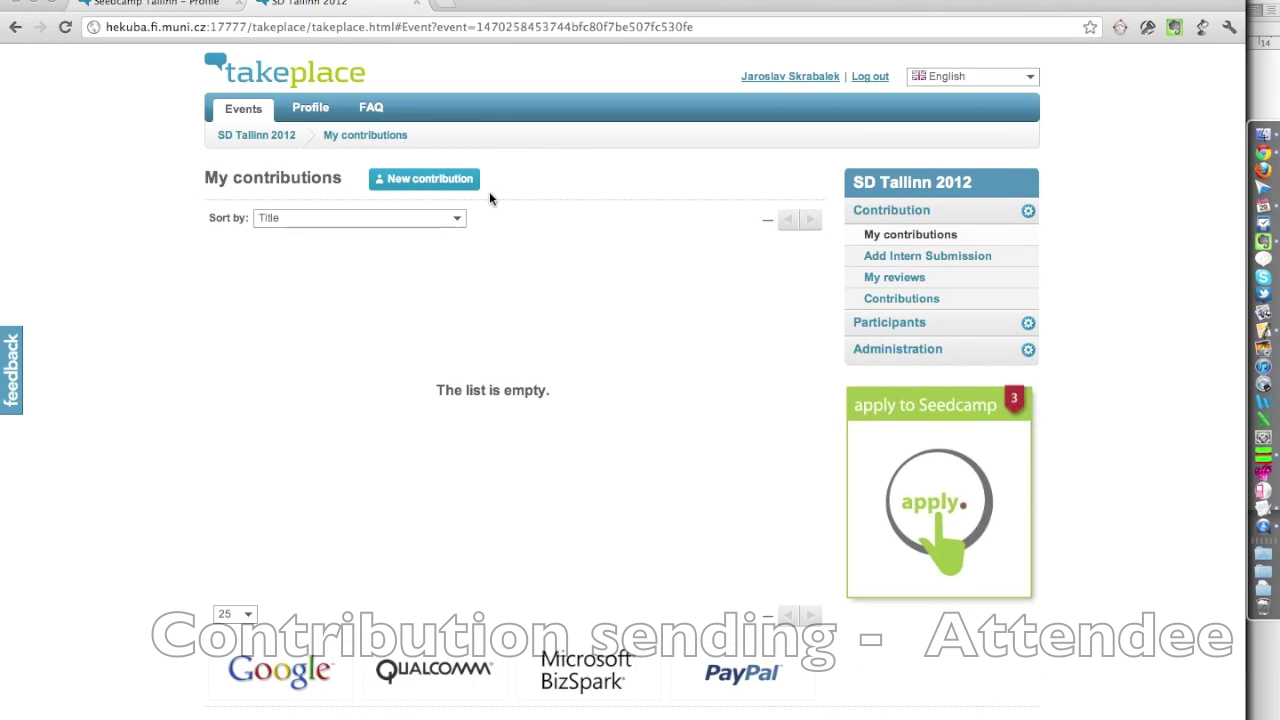
pyautogui.click(461, 182)
pyautogui.click(410, 228)
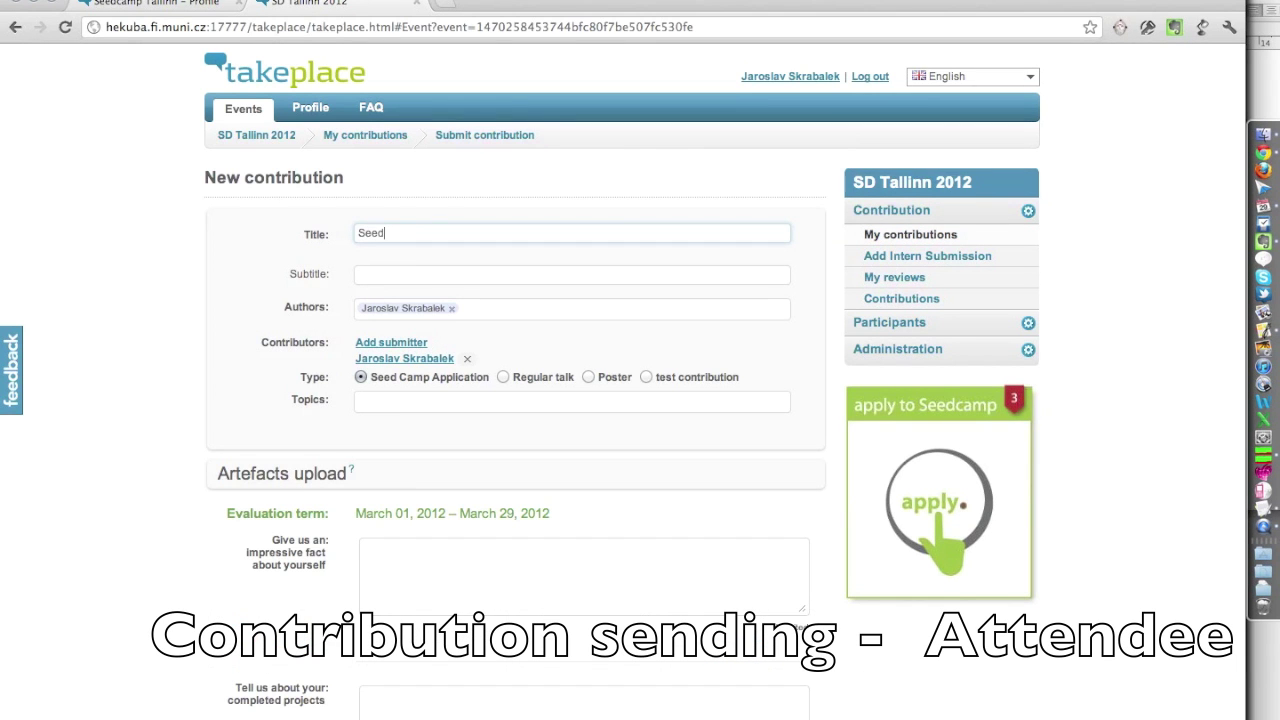
pyautogui.write('Seedcamp application - Takeplace')
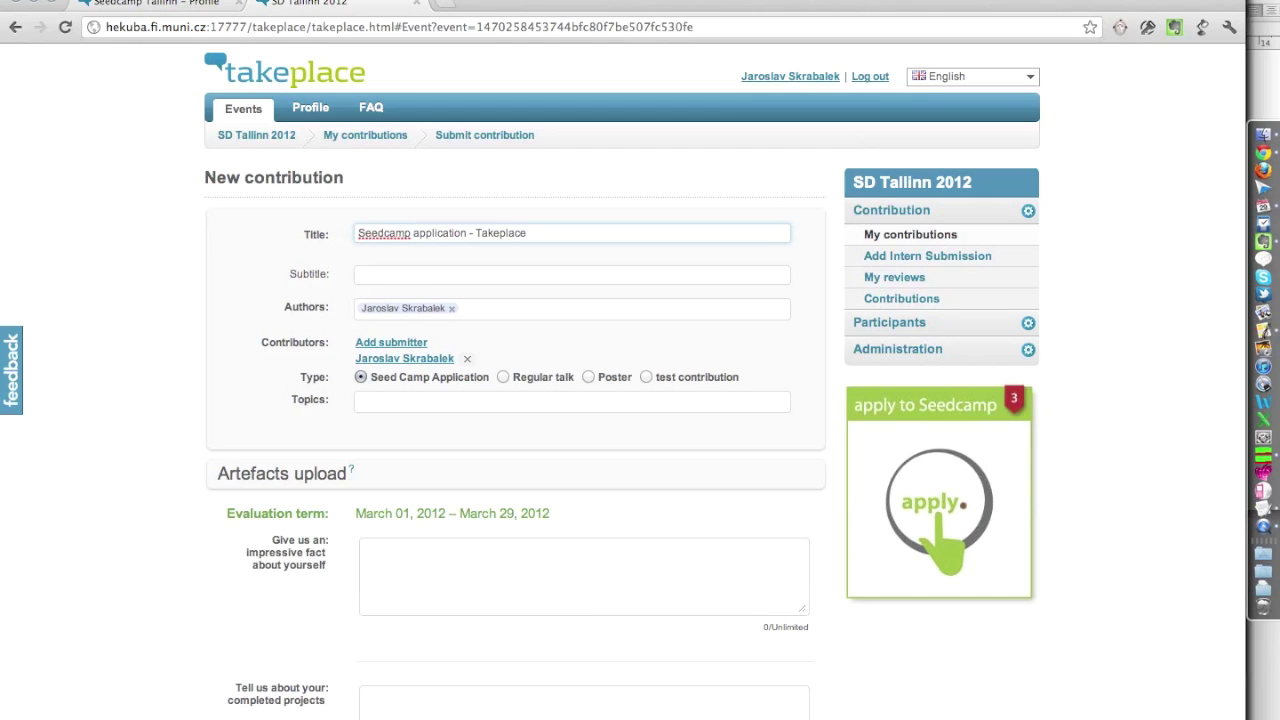
pyautogui.click(398, 275)
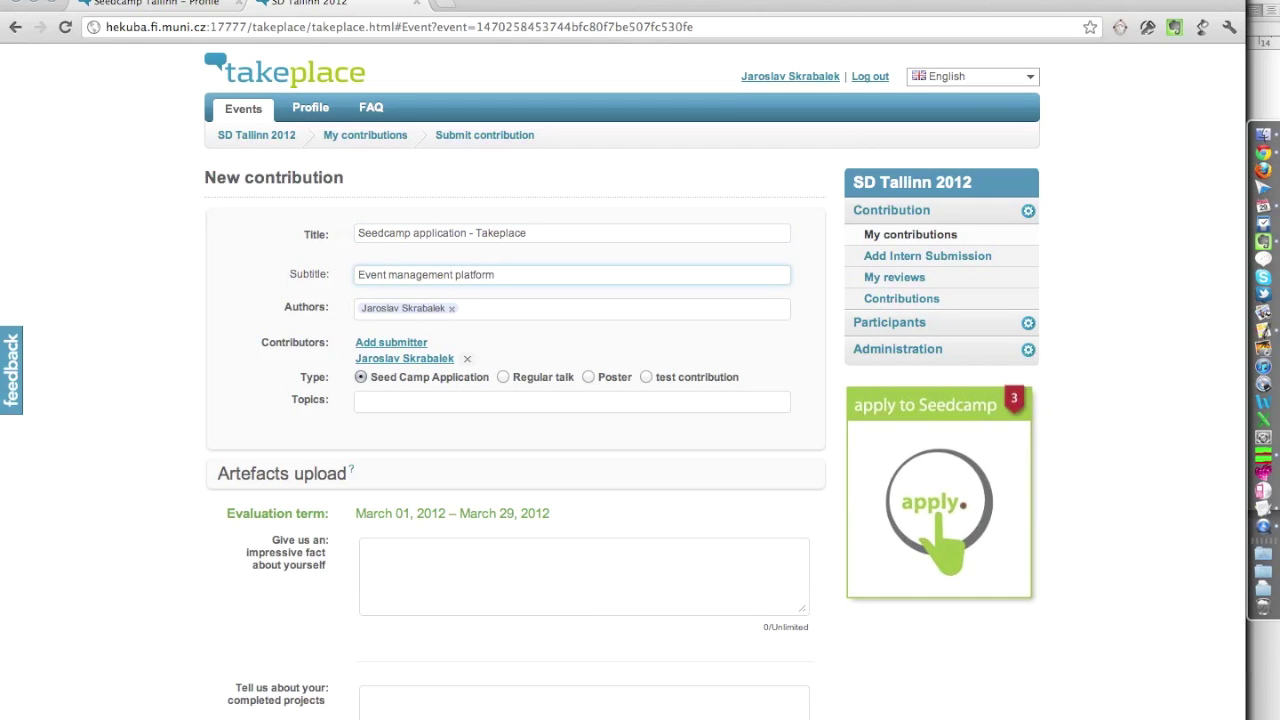
# - Assign the topics event management, networking and education to the new contribution
pyautogui.click(418, 408)
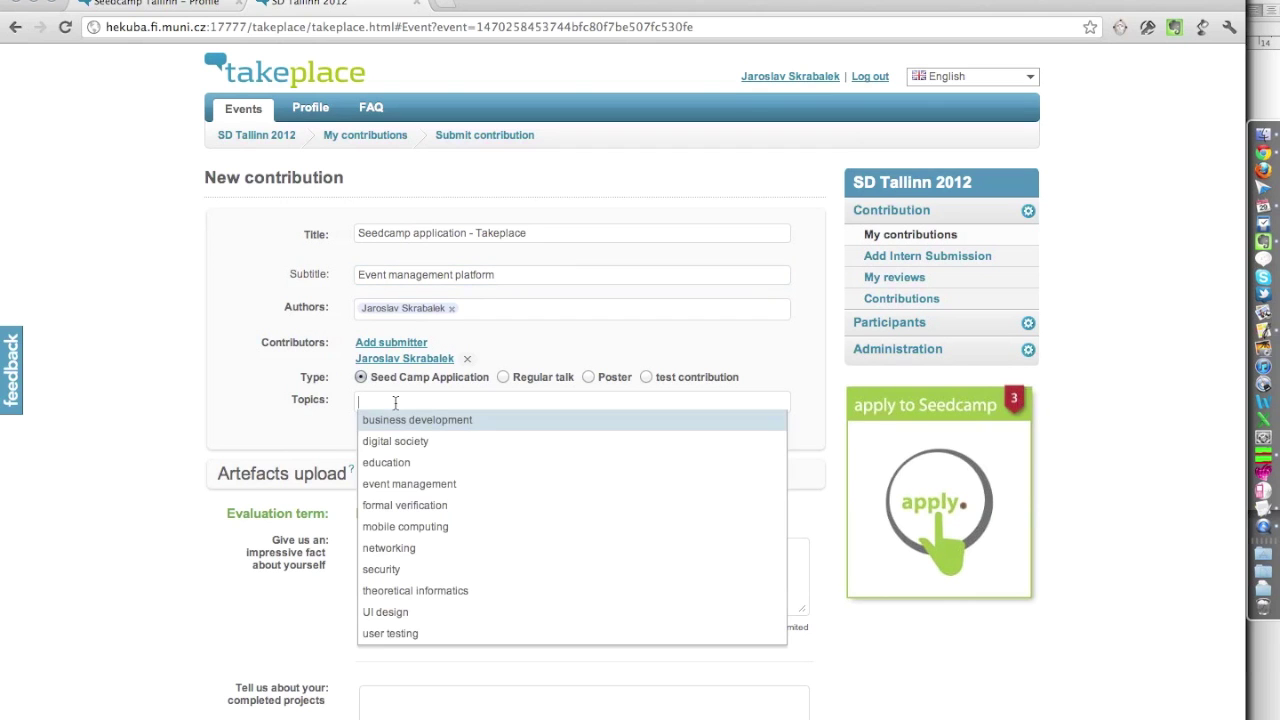
pyautogui.click(436, 486)
pyautogui.click(418, 528)
pyautogui.click(414, 462)
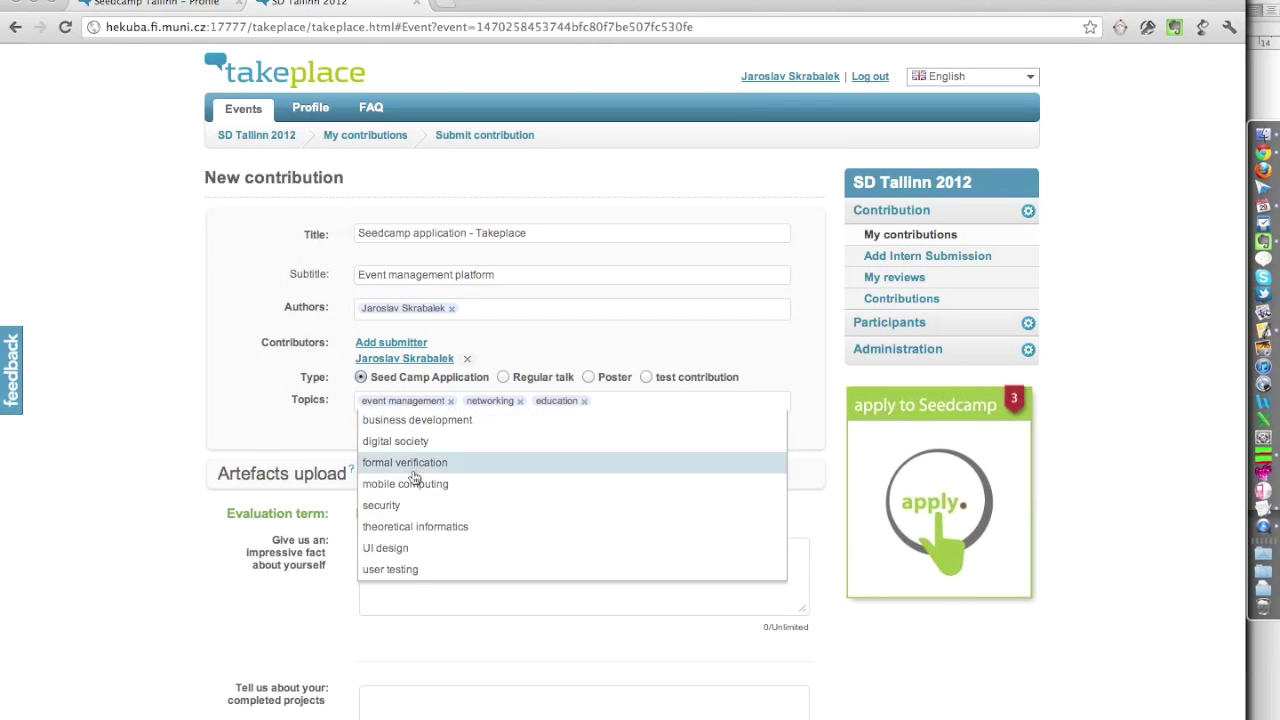
pyautogui.click(166, 520)
# - Answer the impressive-fact question with "I am enthusiastic startupist ! :) I Love it."
pyautogui.scroll(-4, 166, 520)
pyautogui.click(421, 363)
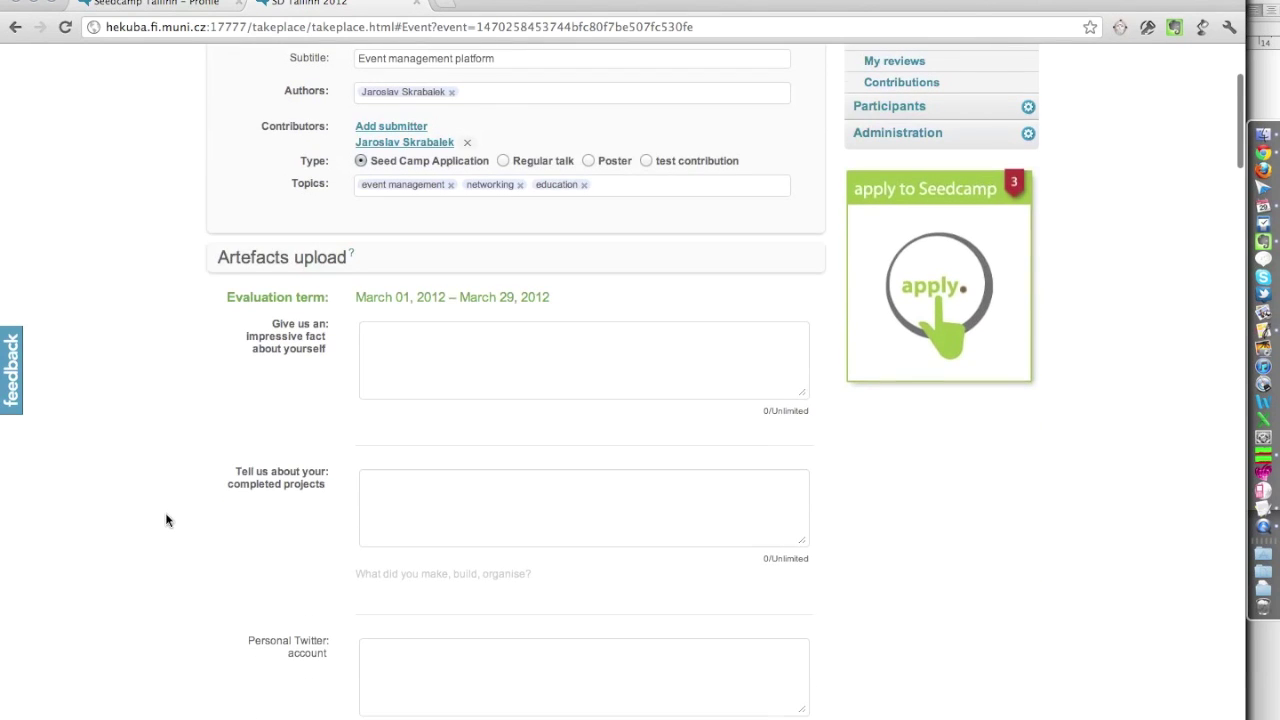
pyautogui.write('I am enthusiastic startupist ! :) I Love it.')
# - Enter "My best project I am very proud about it is Takeplace ! :) Try it at http:takeplace.eu" for completed projects, and fill in the personal Twitter account
pyautogui.click(537, 516)
pyautogui.write('My best project I am very proud about it is Takeplace ! :) Try it at http:takeplace.eu')
pyautogui.click(550, 645)
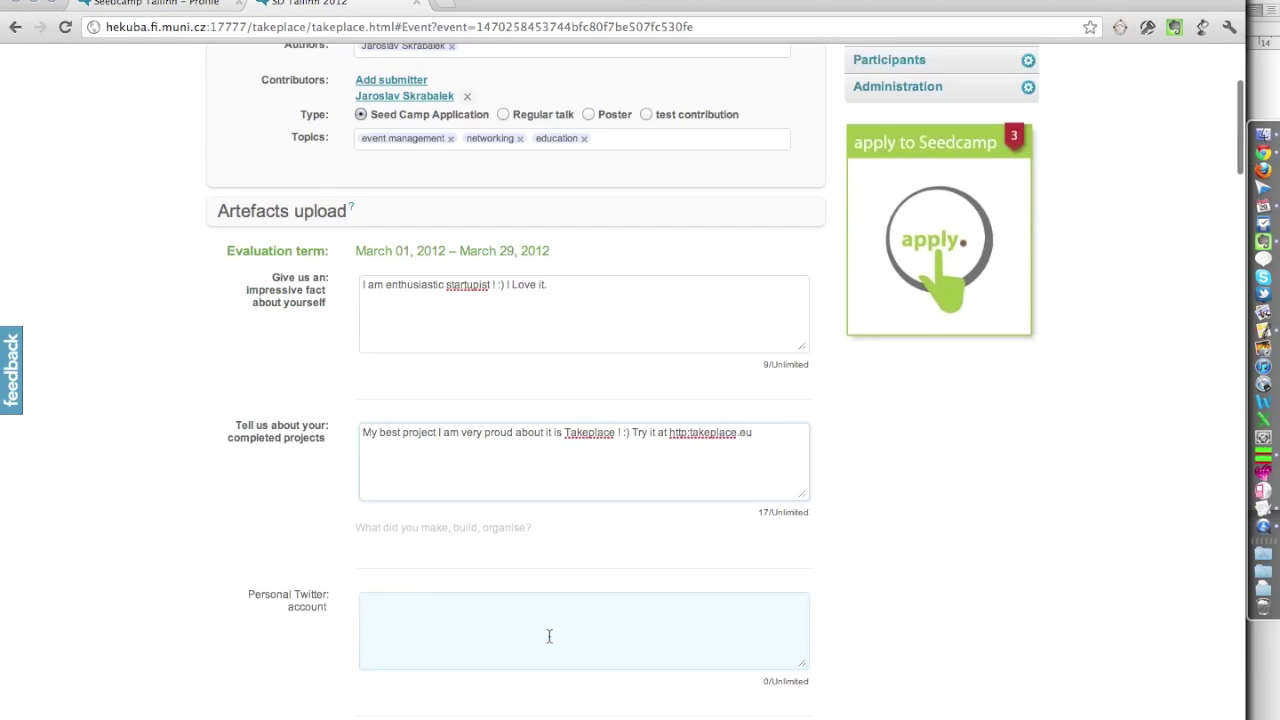
pyautogui.scroll(-2, 550, 645)
pyautogui.write('@jaska')
# - Look through the remaining Seedcamp application questions down to the submission section of the form
pyautogui.scroll(-5, 440, 580)
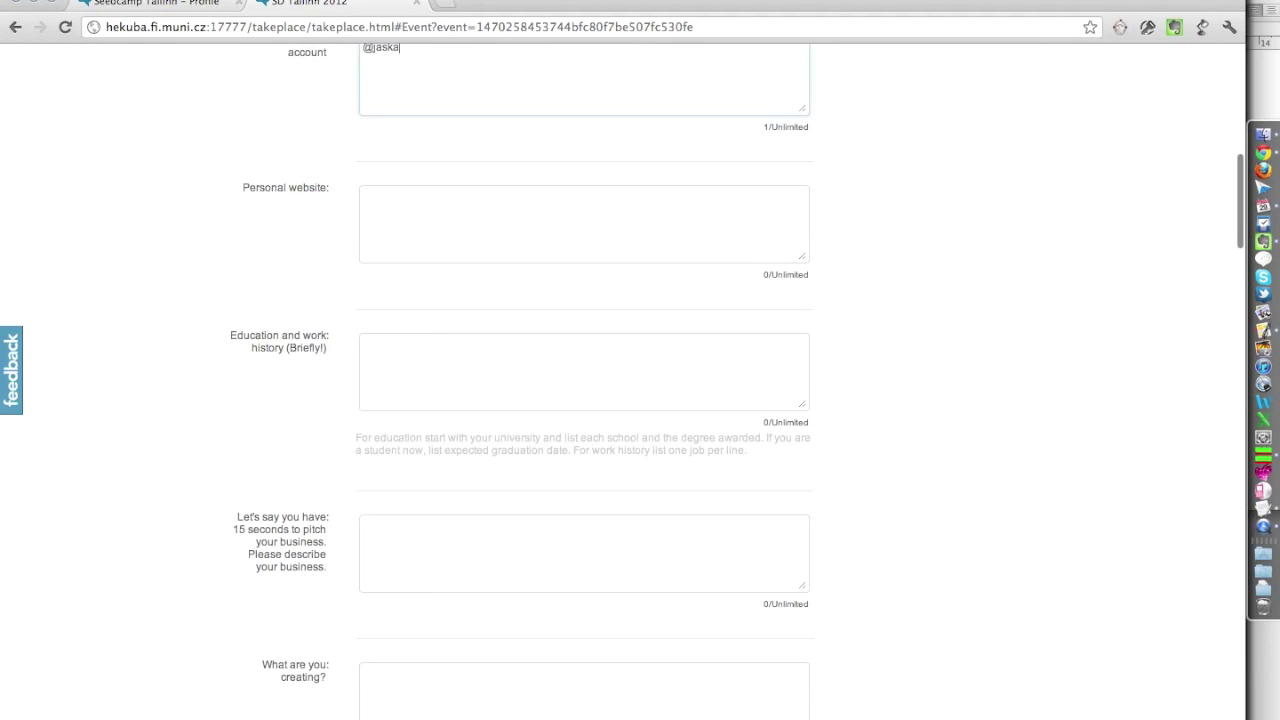
pyautogui.scroll(-3, 600, 530)
pyautogui.scroll(-5, 667, 545)
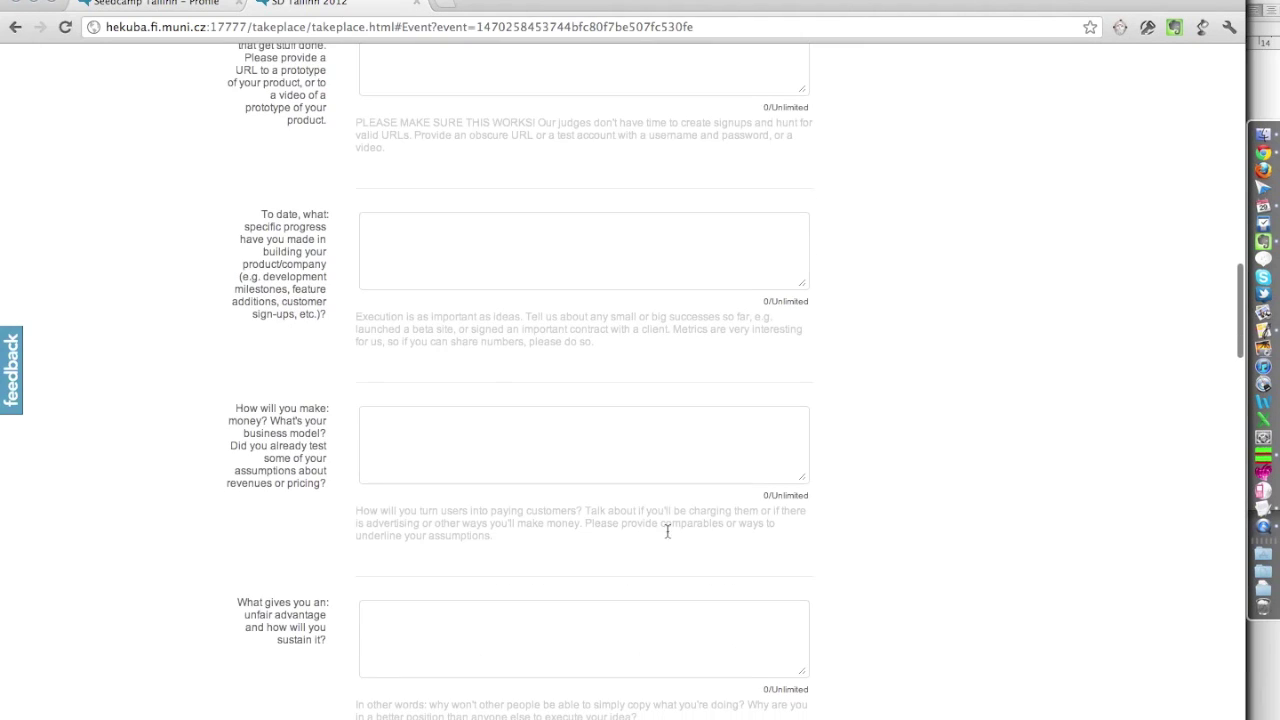
pyautogui.scroll(-10, 469, 331)
pyautogui.scroll(-10, 469, 331)
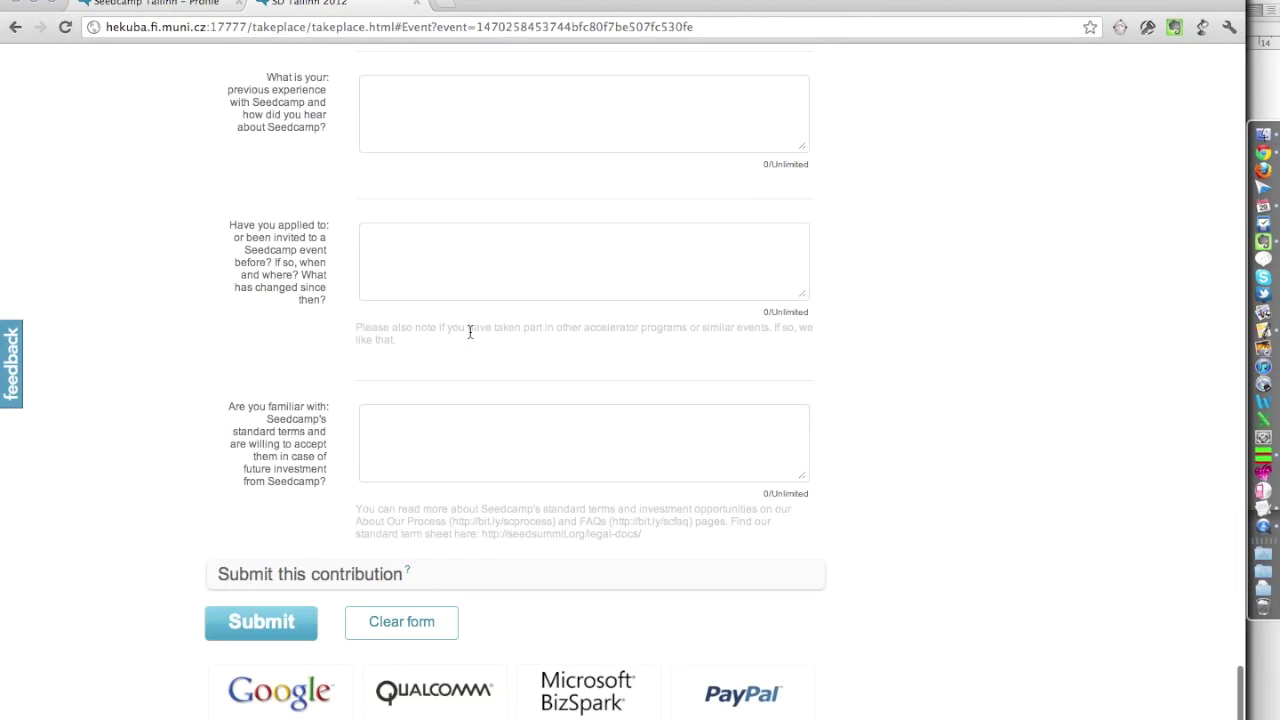